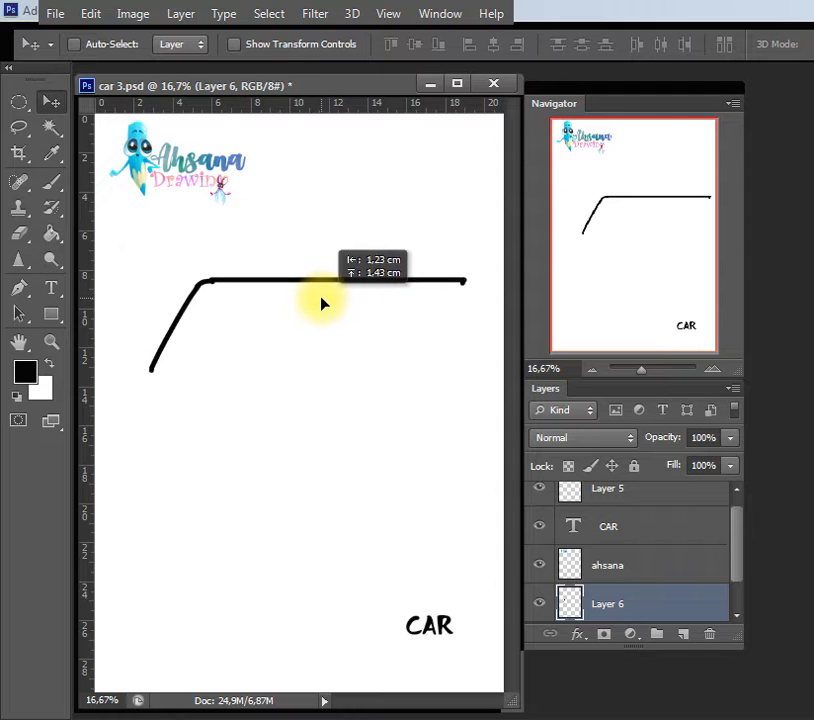
Scale down the car's roof and windshield line and reposition it slightly on the canvas.
{"action": "key", "text": "ctrl+t"}
{"action": "left_click_drag", "start_coordinate": [467, 277], "coordinate": [429, 287]}
{"action": "left_click_drag", "start_coordinate": [392, 327], "coordinate": [403, 327]}
{"action": "key", "text": "Return"}
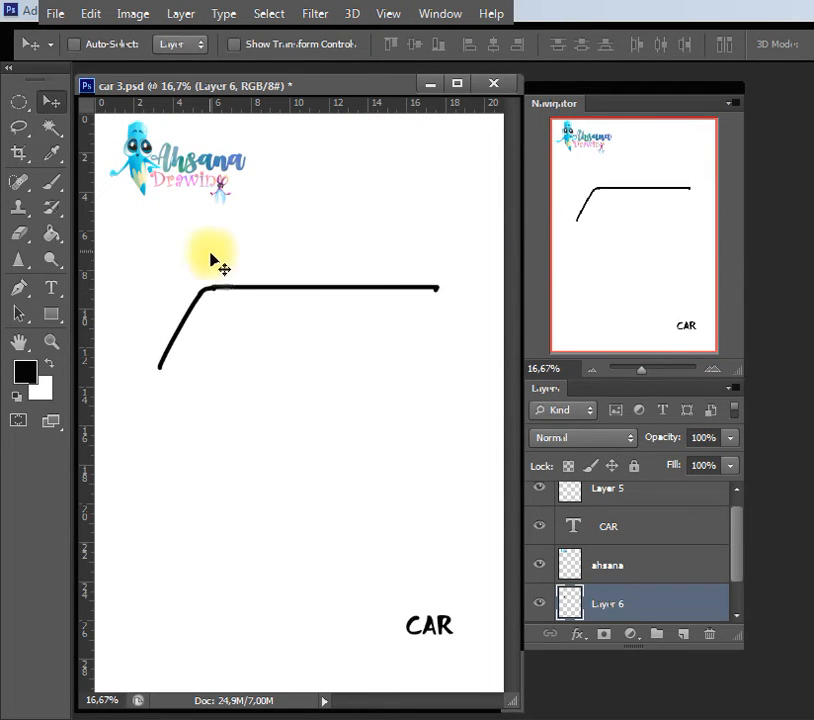
Brush the car's hood, curved front end and straight bottom edge in black with a 25 px brush.
{"action": "key", "text": "b"}
{"action": "left_click_drag", "start_coordinate": [158, 367], "coordinate": [108, 384]}
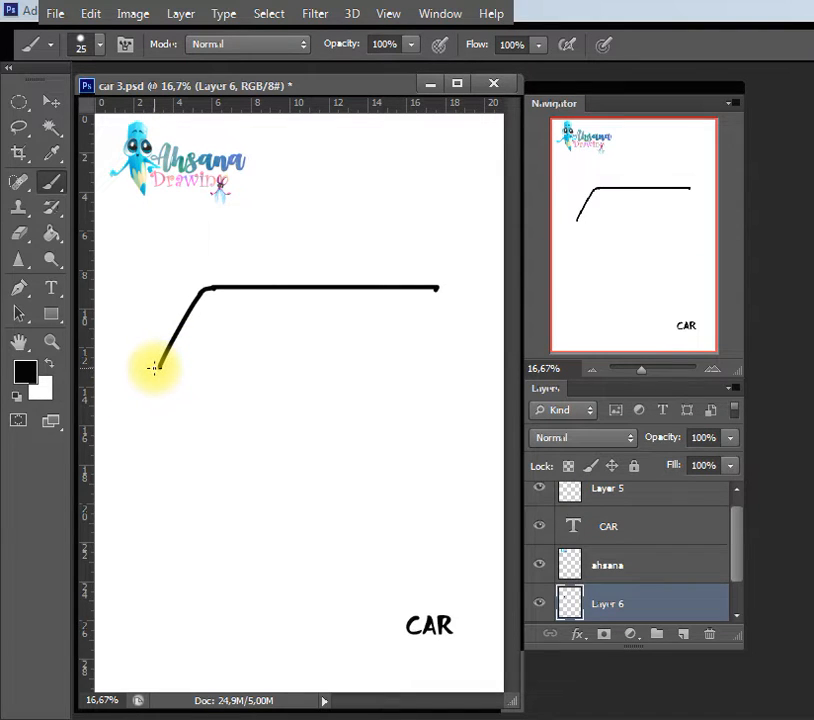
{"action": "mouse_move", "coordinate": [154, 368]}
{"action": "left_mouse_down"}
{"action": "mouse_move", "coordinate": [110, 390]}
{"action": "mouse_move", "coordinate": [115, 396]}
{"action": "mouse_move", "coordinate": [110, 384]}
{"action": "mouse_move", "coordinate": [109, 430]}
{"action": "left_mouse_up"}
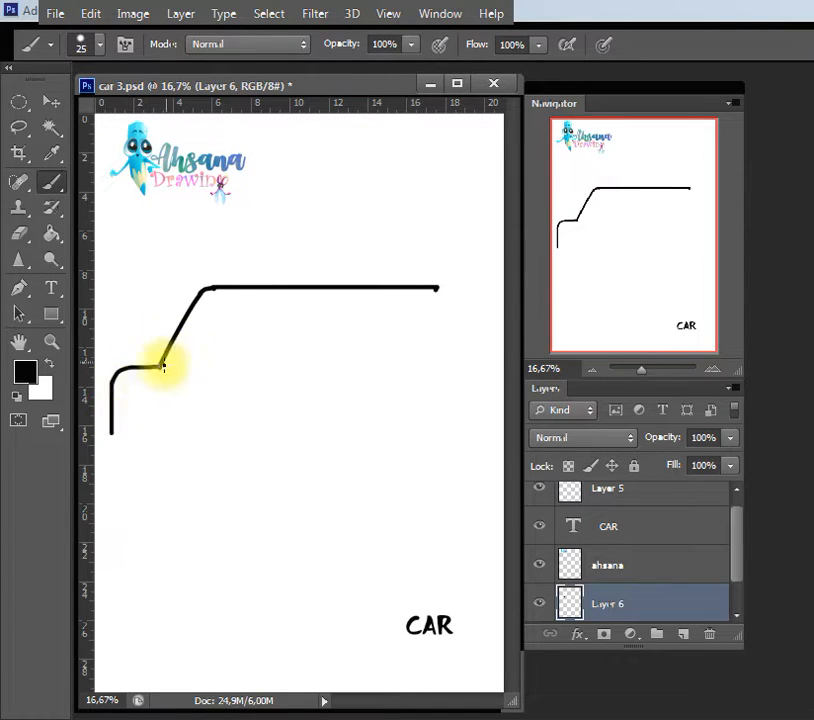
{"action": "key", "text": "ctrl+z"}
{"action": "left_click_drag", "start_coordinate": [109, 381], "coordinate": [106, 446]}
{"action": "key", "text": "ctrl+z"}
{"action": "mouse_move", "coordinate": [112, 384]}
{"action": "left_mouse_down"}
{"action": "mouse_move", "coordinate": [102, 445]}
{"action": "mouse_move", "coordinate": [194, 460]}
{"action": "mouse_move", "coordinate": [394, 467]}
{"action": "mouse_move", "coordinate": [478, 456]}
{"action": "left_mouse_up"}
Paint the sloping rear pillar, trim its lower end, and paint the trunk down to the bottom edge.
{"action": "left_click_drag", "start_coordinate": [437, 289], "coordinate": [460, 372]}
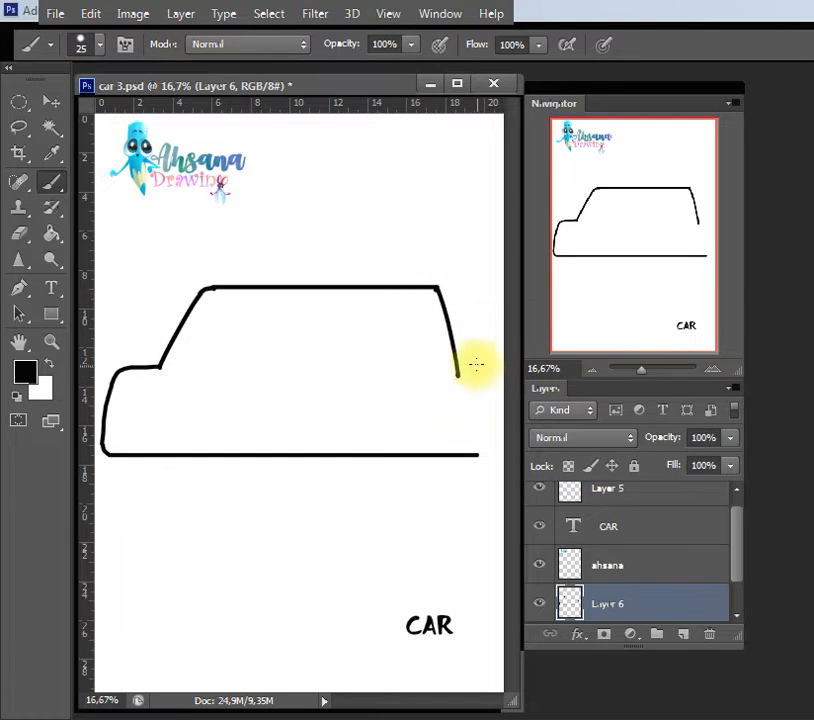
{"action": "key", "text": "e"}
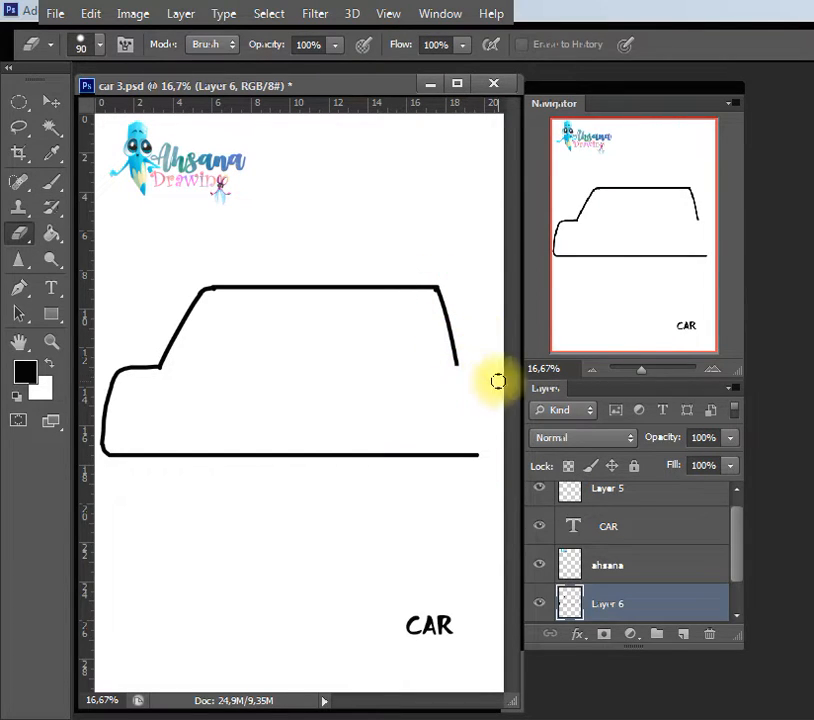
{"action": "key", "text": "b"}
{"action": "mouse_move", "coordinate": [454, 362]}
{"action": "left_mouse_down"}
{"action": "mouse_move", "coordinate": [486, 374]}
{"action": "mouse_move", "coordinate": [477, 375]}
{"action": "mouse_move", "coordinate": [484, 440]}
{"action": "left_mouse_up"}
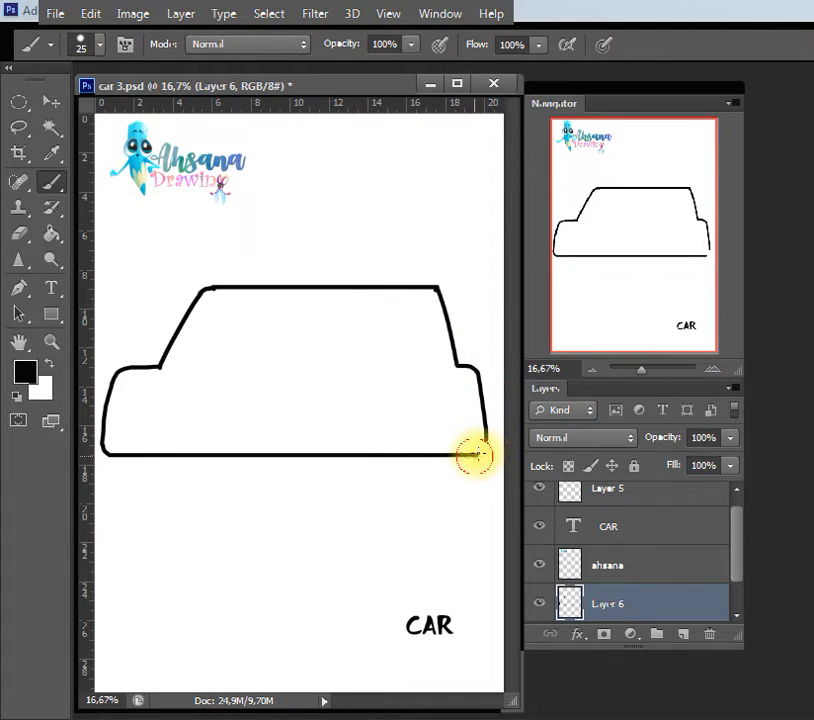
Scale the car outline to about 96% in width and height and move it slightly up the canvas.
{"action": "key", "text": "v"}
{"action": "left_click_drag", "start_coordinate": [427, 384], "coordinate": [425, 377]}
{"action": "key", "text": "ctrl+t"}
{"action": "left_click_drag", "start_coordinate": [483, 370], "coordinate": [448, 392]}
{"action": "left_click_drag", "start_coordinate": [296, 281], "coordinate": [296, 289]}
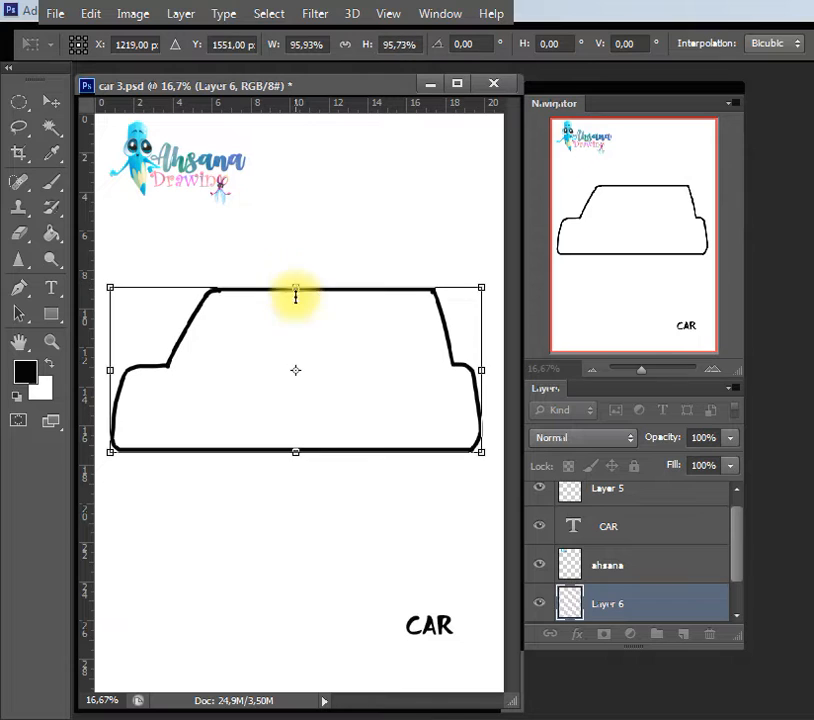
{"action": "left_click_drag", "start_coordinate": [352, 340], "coordinate": [350, 334]}
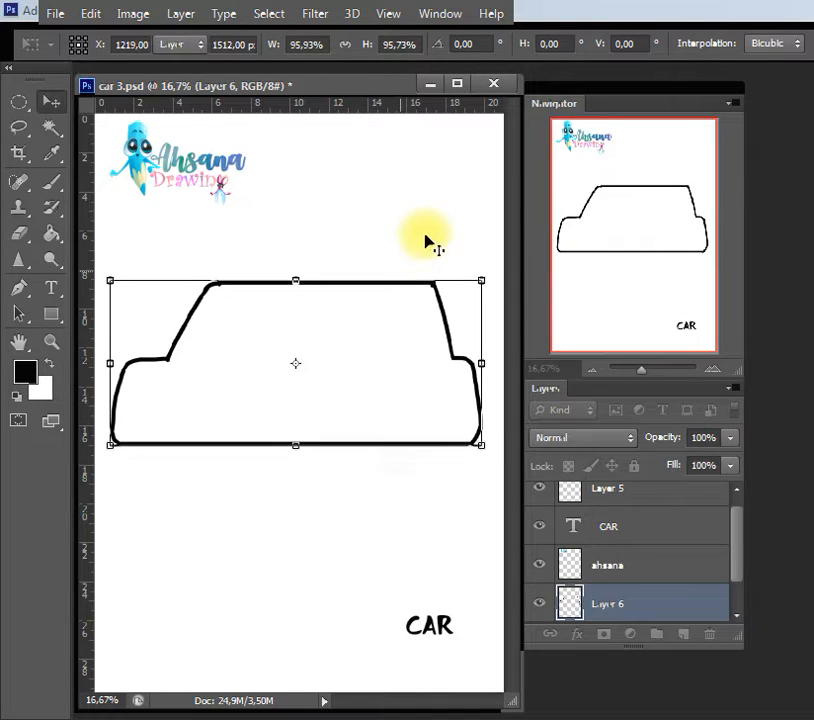
{"action": "key", "text": "Return"}
Paint the side window frame inside the cabin with a 20 px brush, parallel to the roof and pillars.
{"action": "key", "text": "b"}
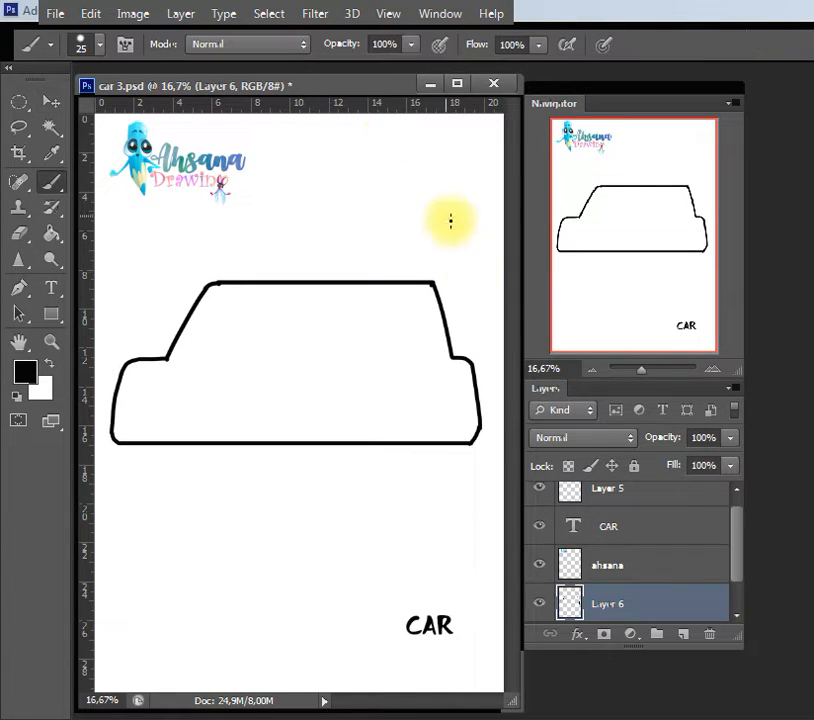
{"action": "left_click_drag", "start_coordinate": [217, 295], "coordinate": [191, 346]}
{"action": "left_click", "coordinate": [215, 294]}
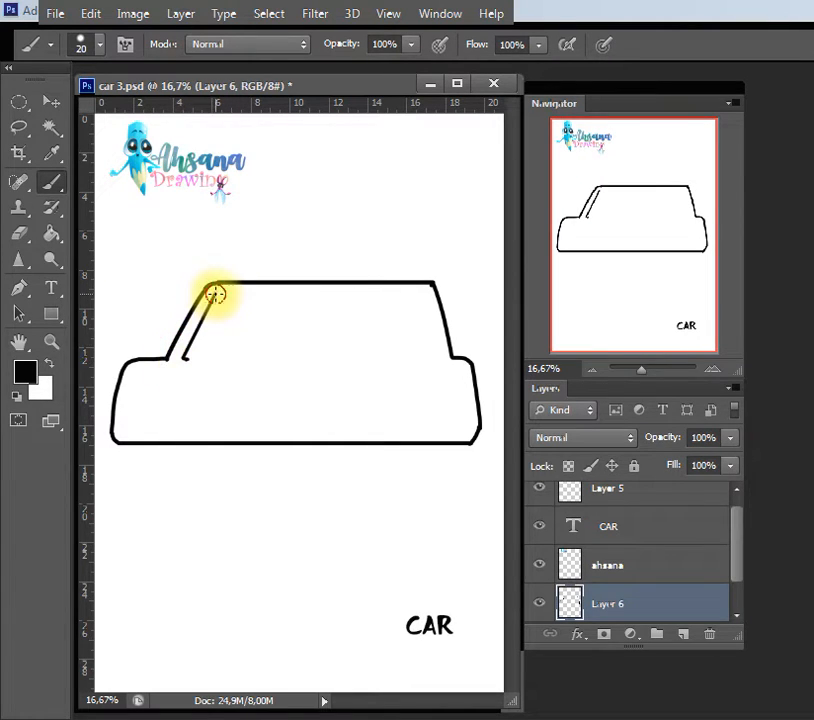
{"action": "left_click", "coordinate": [426, 296], "text": "shift"}
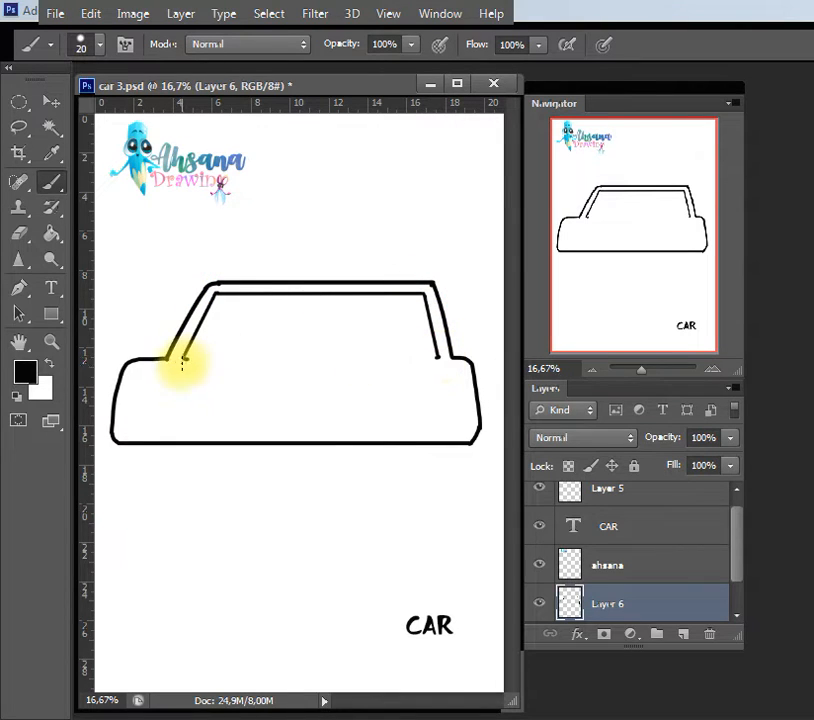
{"action": "left_click", "coordinate": [184, 358], "text": "shift"}
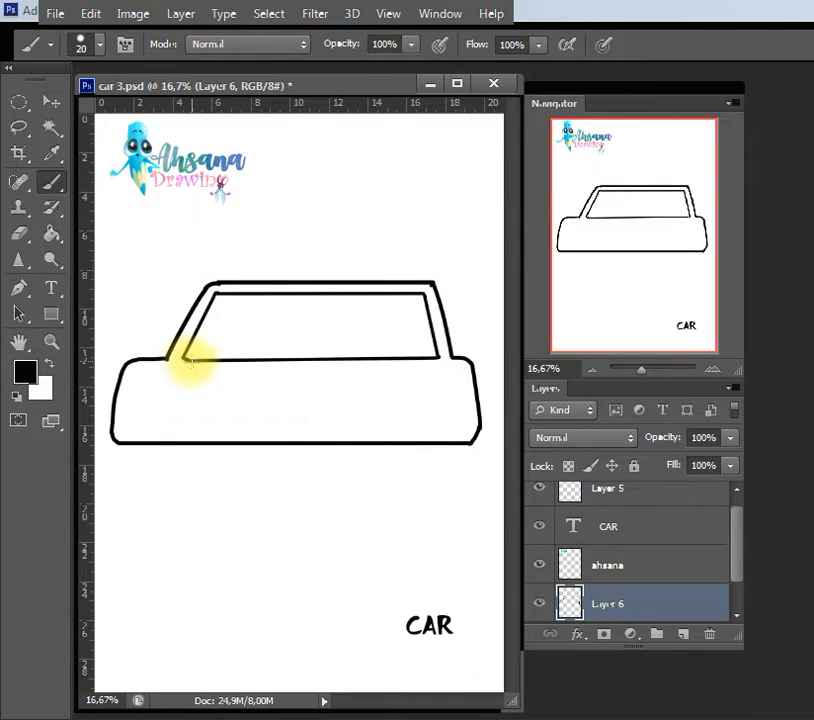
{"action": "key", "text": "e"}
{"action": "left_click", "coordinate": [262, 301]}
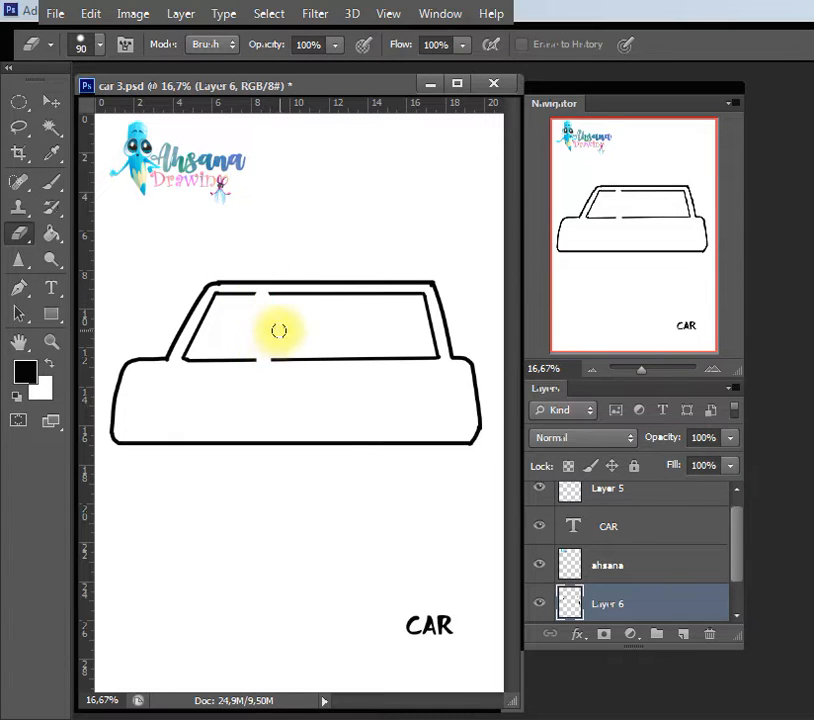
{"action": "key", "text": "b"}
{"action": "key", "text": "ctrl+alt+z"}
{"action": "key", "text": "ctrl+alt+z"}
{"action": "key", "text": "ctrl+alt+z"}
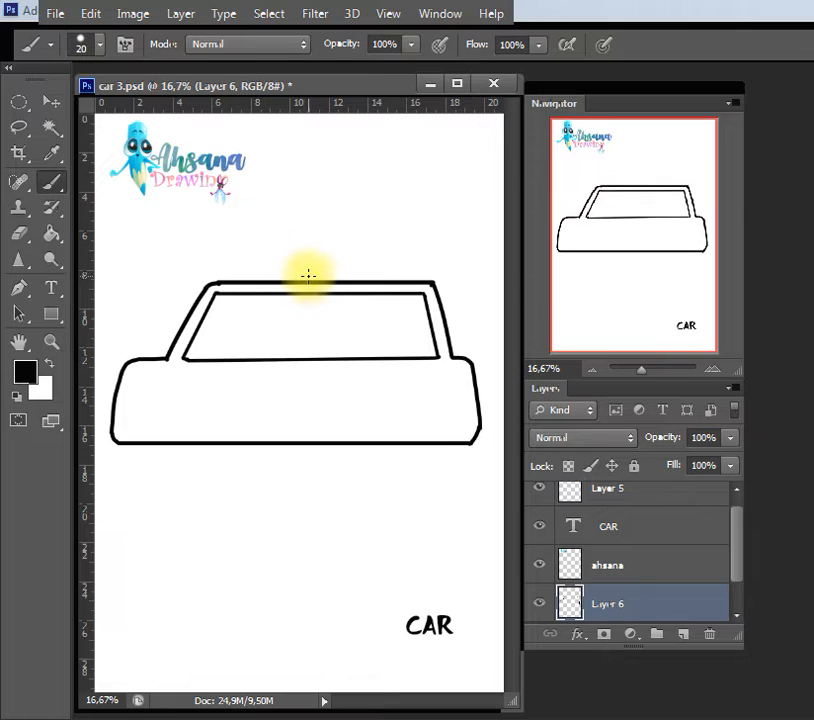
Paint two thin vertical lines with a 10 px brush to divide the side window into three panes.
{"action": "key", "text": "bracketleft"}
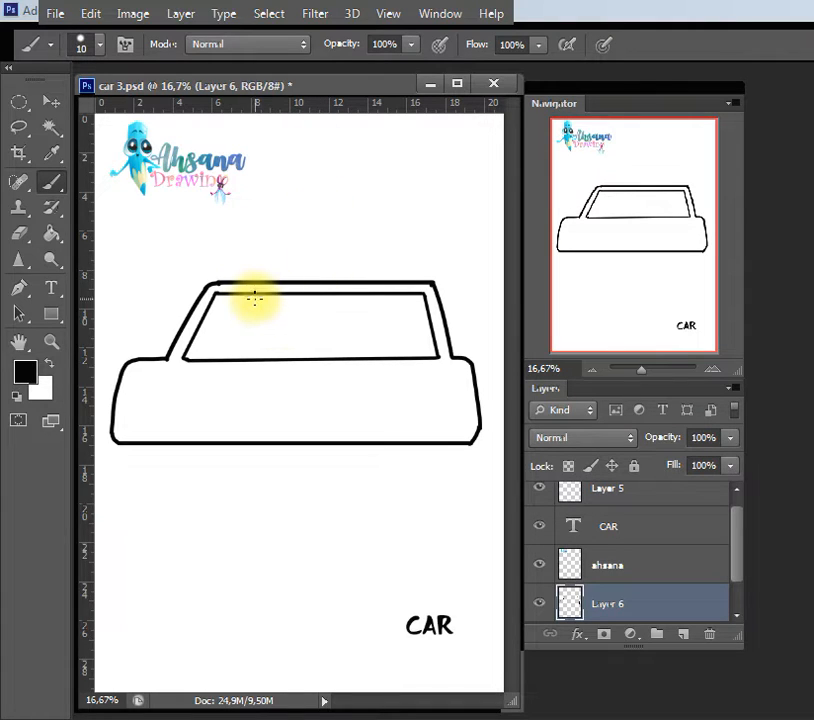
{"action": "left_click_drag", "start_coordinate": [257, 295], "coordinate": [256, 352]}
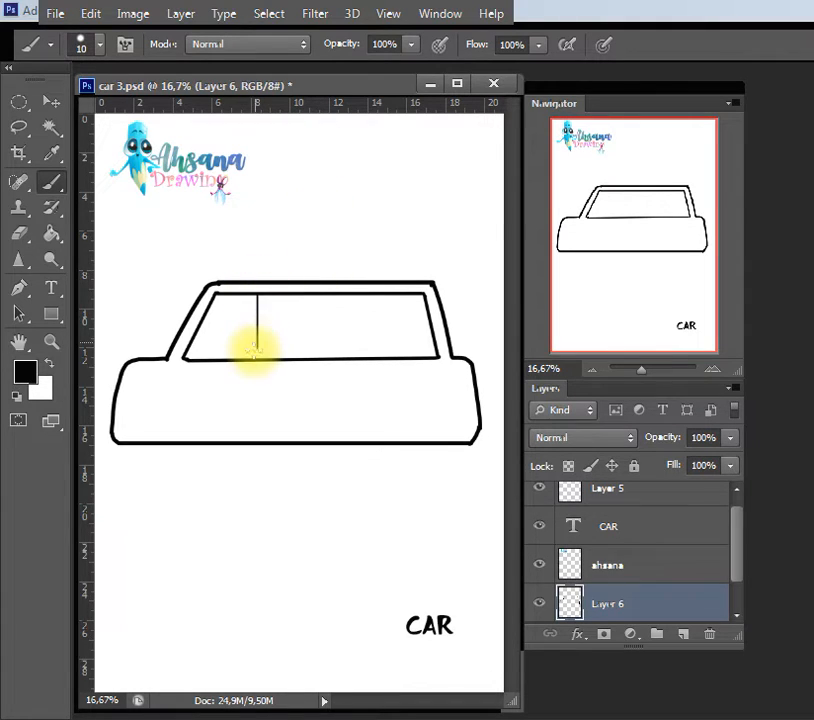
{"action": "left_click", "coordinate": [367, 295], "text": "shift"}
{"action": "key", "text": "ctrl+z"}
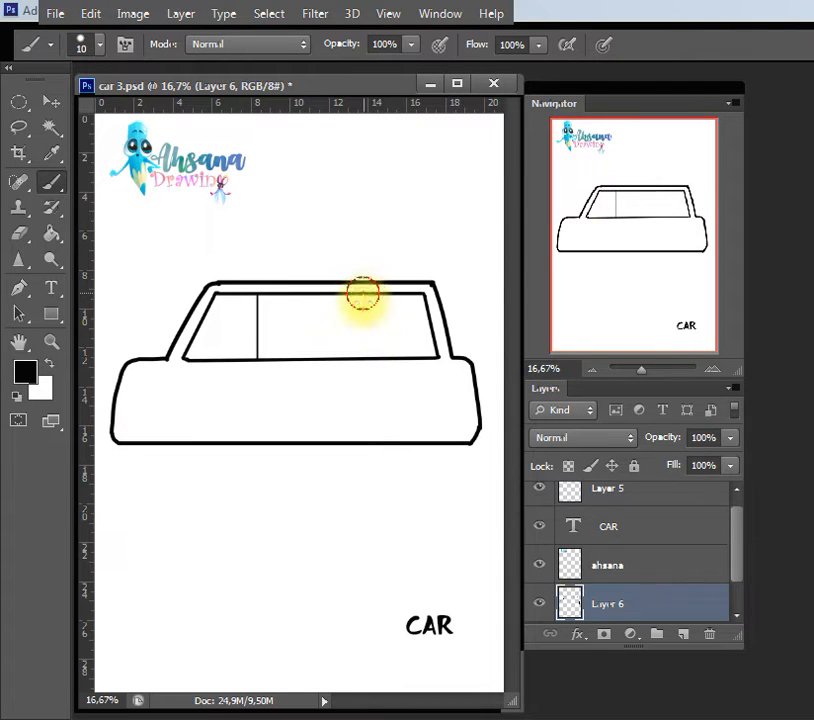
{"action": "left_click_drag", "start_coordinate": [363, 296], "coordinate": [363, 351]}
{"action": "key", "text": "ctrl+z"}
{"action": "left_click_drag", "start_coordinate": [365, 296], "coordinate": [368, 346]}
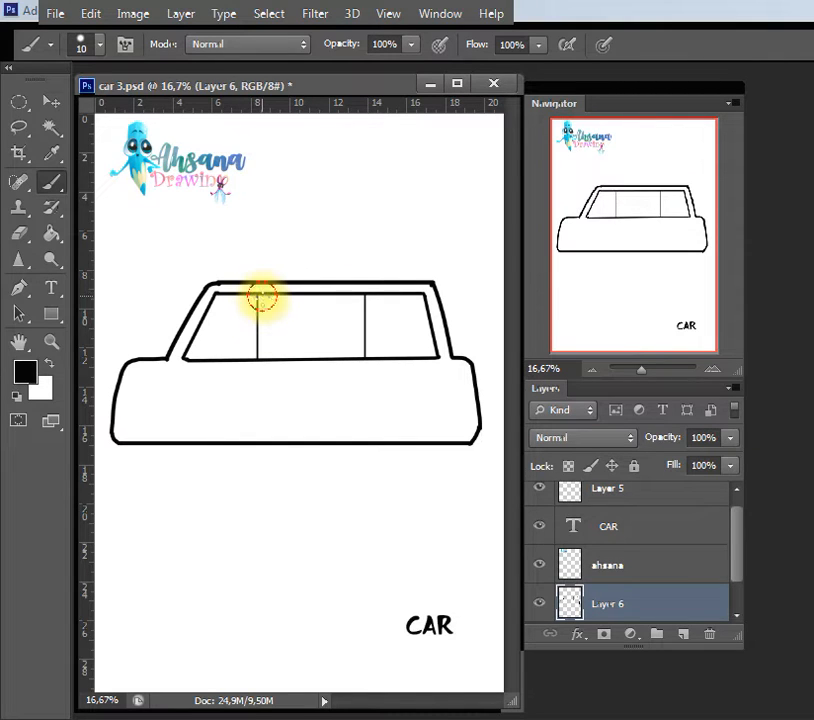
Paint a second vertical line beside each window divider to form two narrow double-line pillars.
{"action": "left_click_drag", "start_coordinate": [262, 297], "coordinate": [262, 350]}
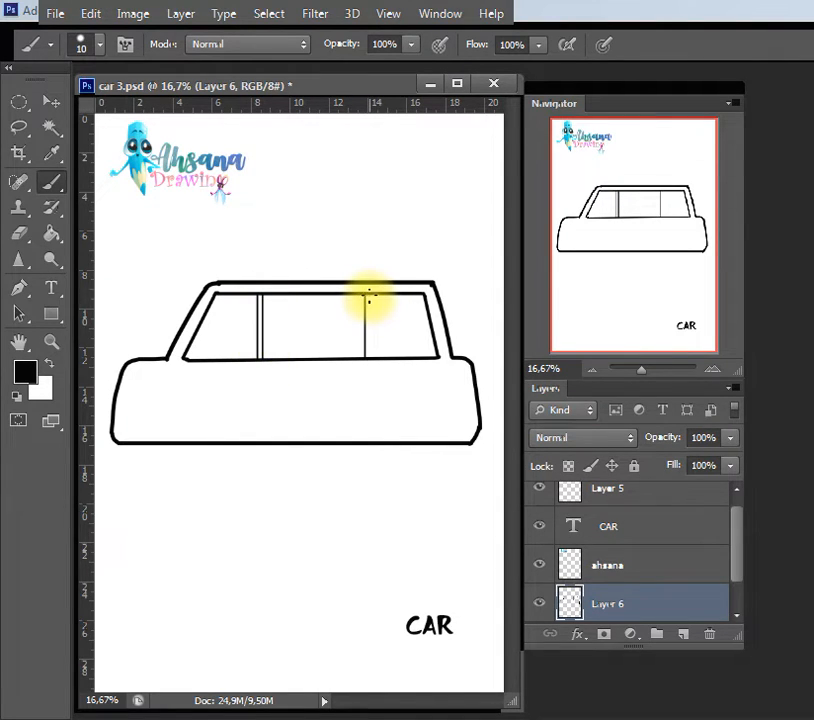
{"action": "left_click", "coordinate": [369, 297], "text": "shift"}
{"action": "key", "text": "ctrl+z"}
{"action": "left_click_drag", "start_coordinate": [369, 296], "coordinate": [369, 356]}
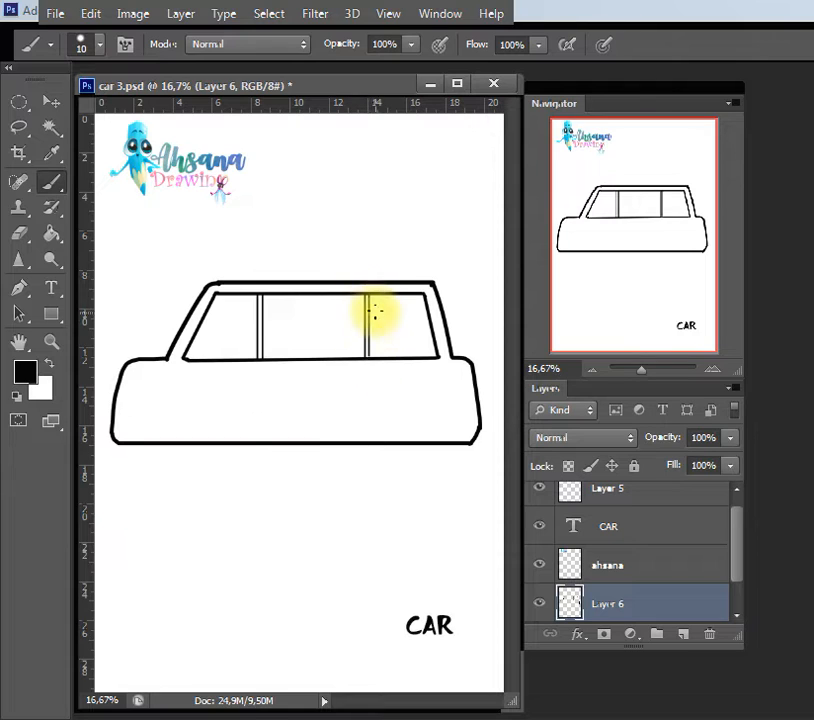
{"action": "left_click_drag", "start_coordinate": [371, 298], "coordinate": [373, 351]}
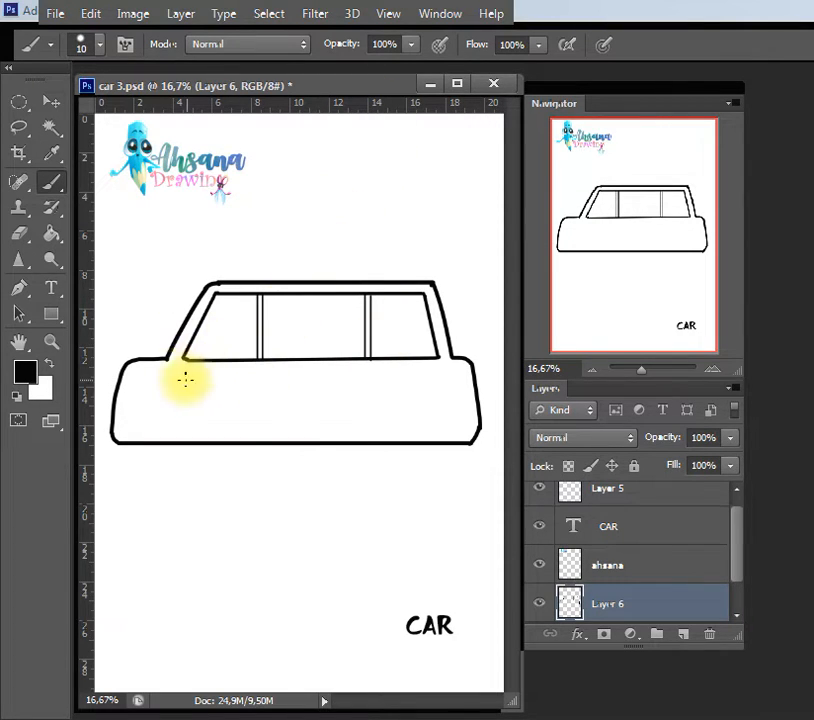
Paint three vertical door lines on the car body, below the window's front corner and both pillars.
{"action": "left_click_drag", "start_coordinate": [182, 369], "coordinate": [183, 420]}
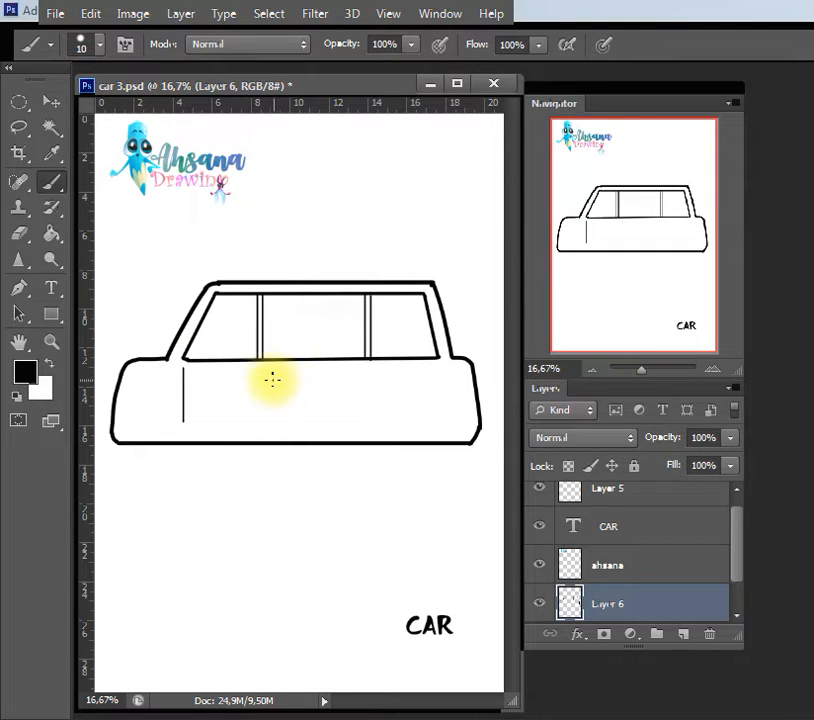
{"action": "left_click_drag", "start_coordinate": [259, 370], "coordinate": [260, 418]}
{"action": "key", "text": "ctrl+z"}
{"action": "left_click_drag", "start_coordinate": [259, 371], "coordinate": [259, 424]}
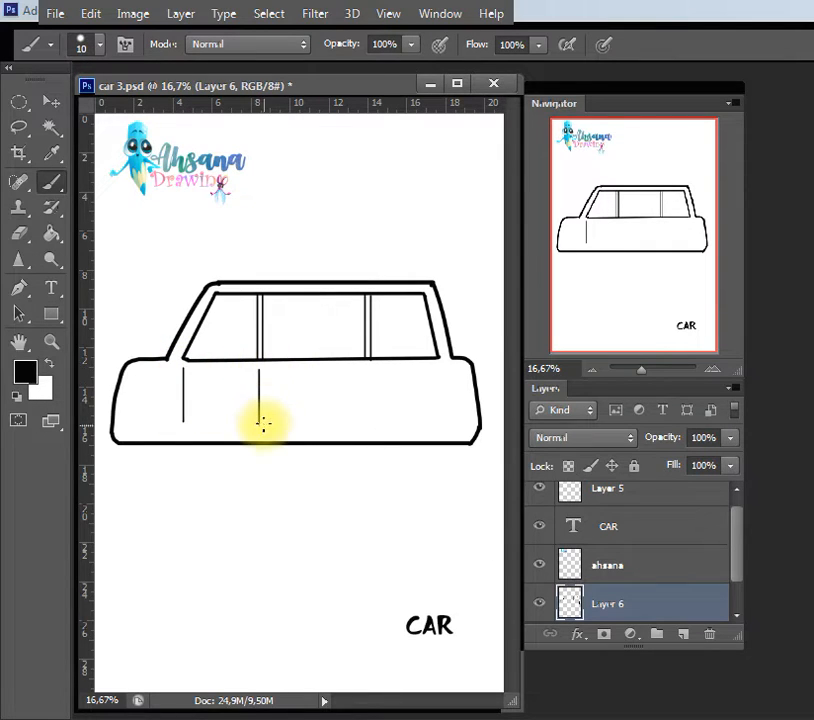
{"action": "left_click_drag", "start_coordinate": [370, 372], "coordinate": [369, 429]}
{"action": "key", "text": "ctrl+z"}
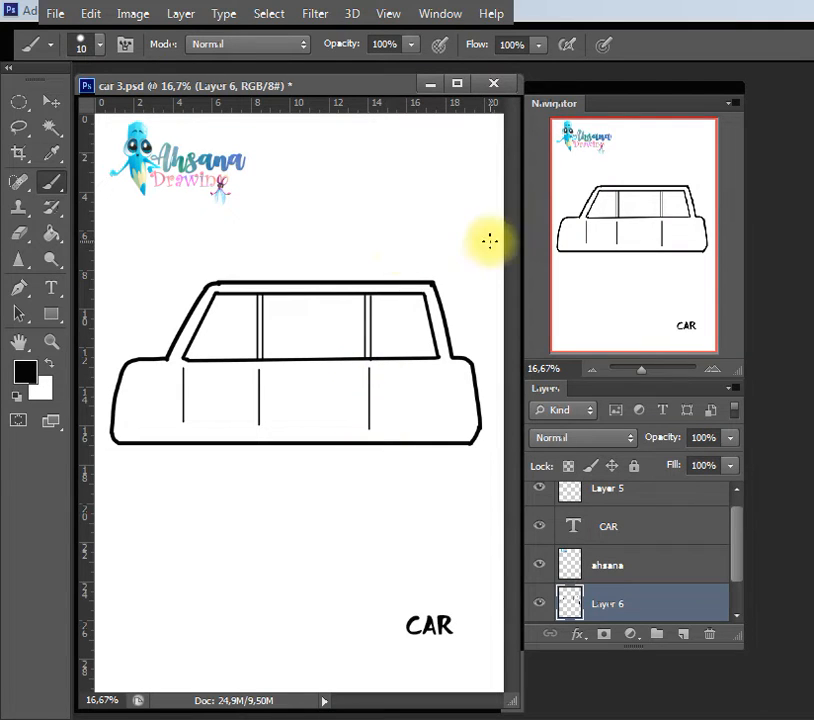
Erase the lower tips of the three door lines so they end at the same height, using a 90 px eraser.
{"action": "key", "text": "e"}
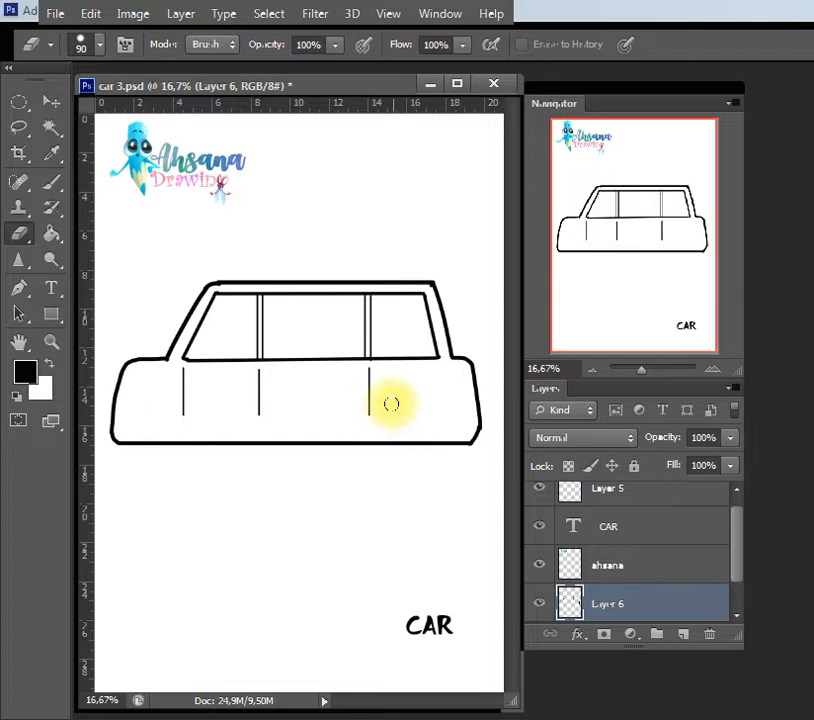
{"action": "left_click_drag", "start_coordinate": [174, 427], "coordinate": [387, 423]}
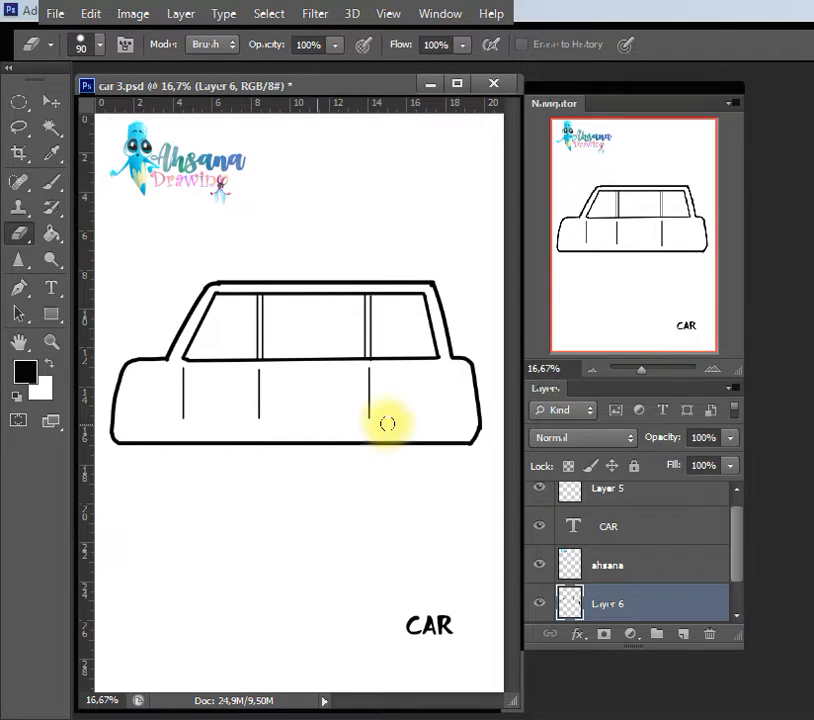
{"action": "key", "text": "b"}
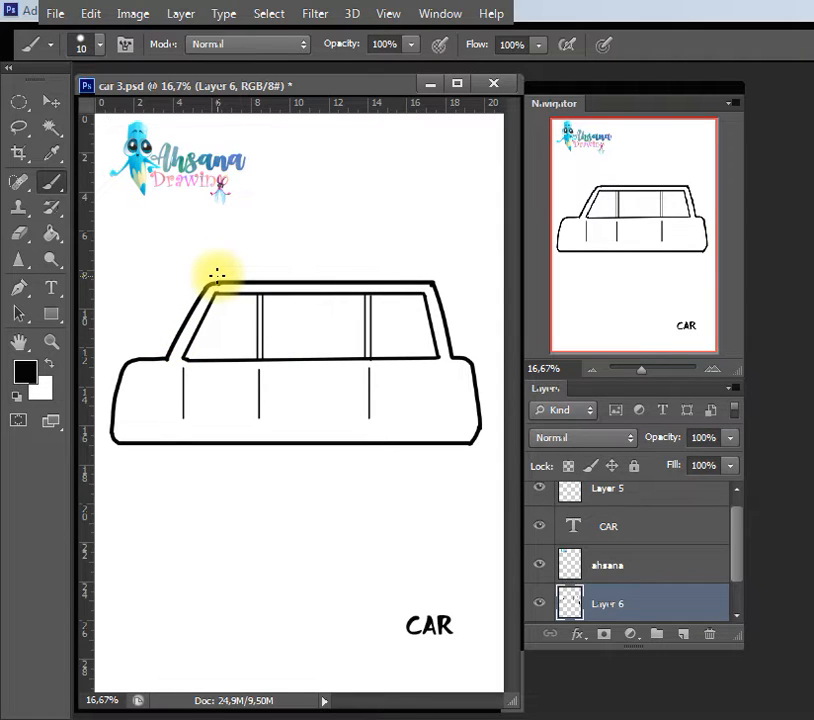
Move the whole car drawing slightly to the right on the canvas.
{"action": "key", "text": "ctrl+t"}
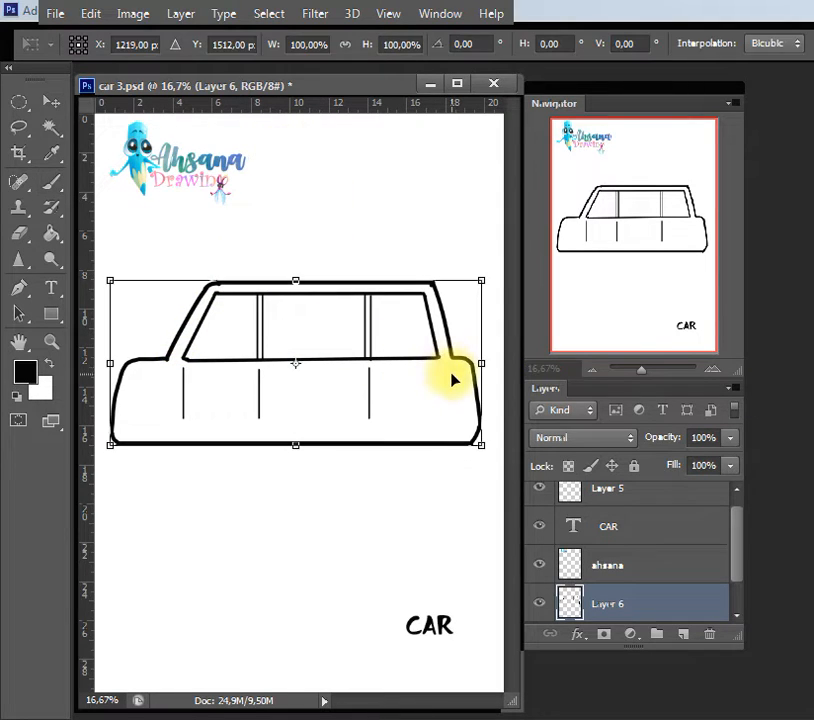
{"action": "key", "text": "Return"}
{"action": "key", "text": "b"}
{"action": "key", "text": "v"}
{"action": "left_click_drag", "start_coordinate": [376, 323], "coordinate": [385, 331]}
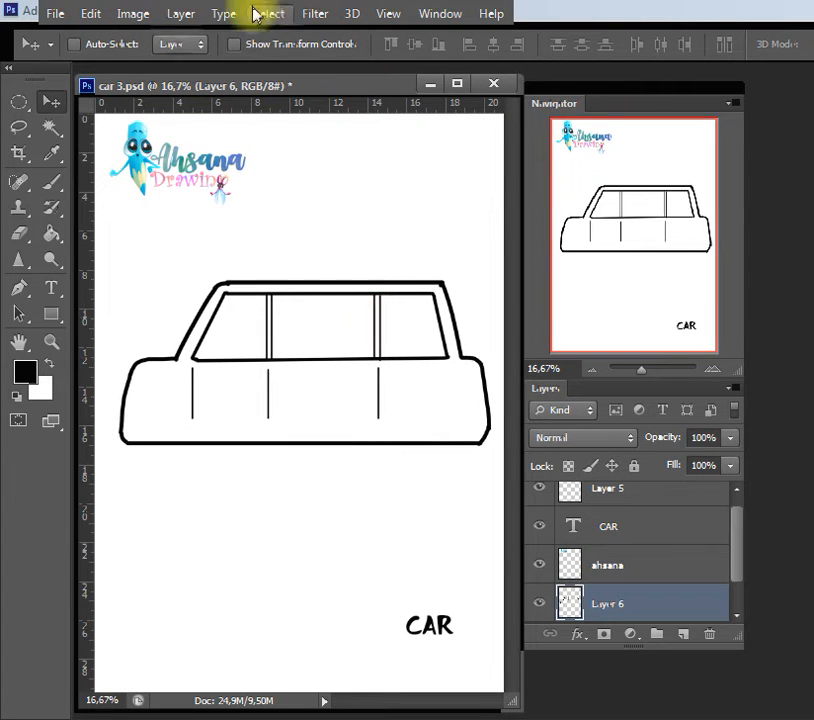
Warp the car drawing so its front end bulges outward and the lower front corner extends forward.
{"action": "left_click", "coordinate": [91, 14]}
{"action": "mouse_move", "coordinate": [209, 385]}
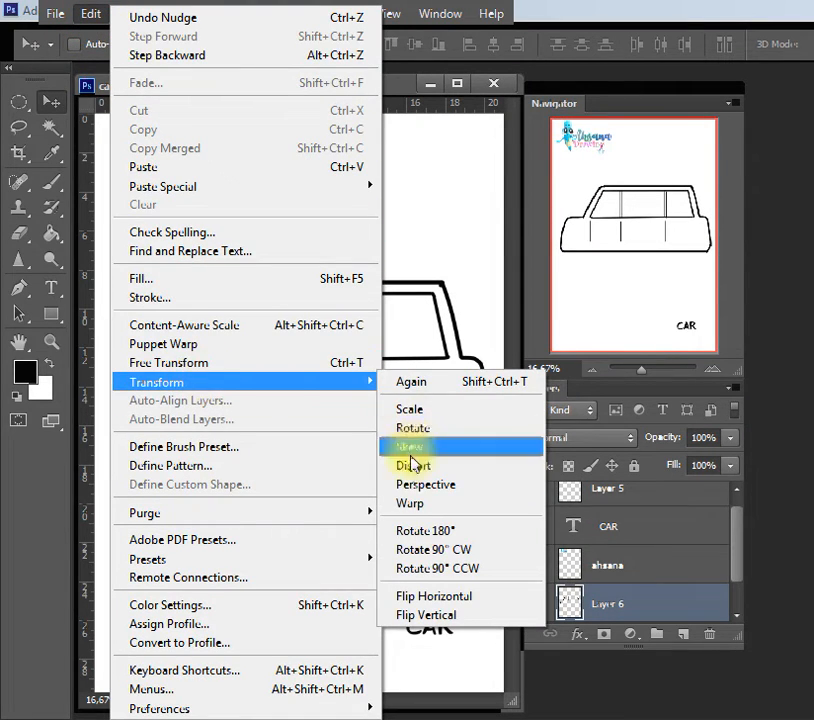
{"action": "left_click", "coordinate": [418, 500]}
{"action": "left_click_drag", "start_coordinate": [119, 392], "coordinate": [103, 391]}
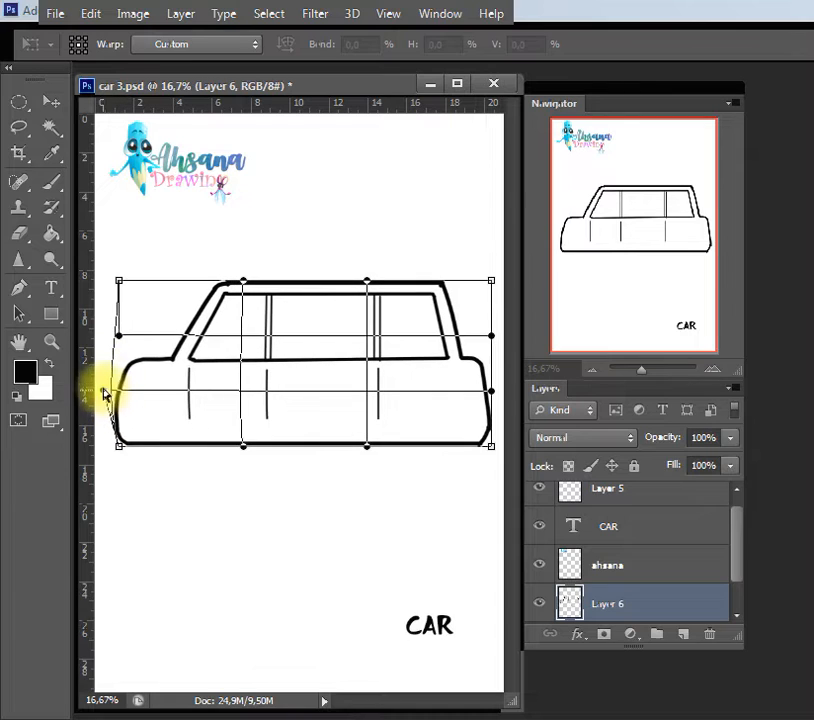
{"action": "left_click_drag", "start_coordinate": [120, 337], "coordinate": [104, 337]}
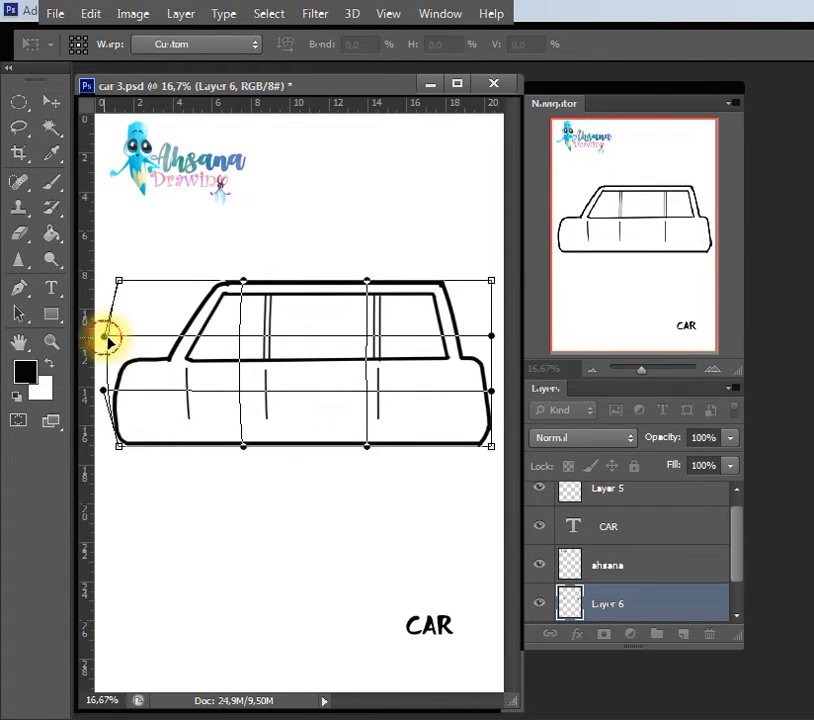
{"action": "left_click_drag", "start_coordinate": [119, 446], "coordinate": [107, 447]}
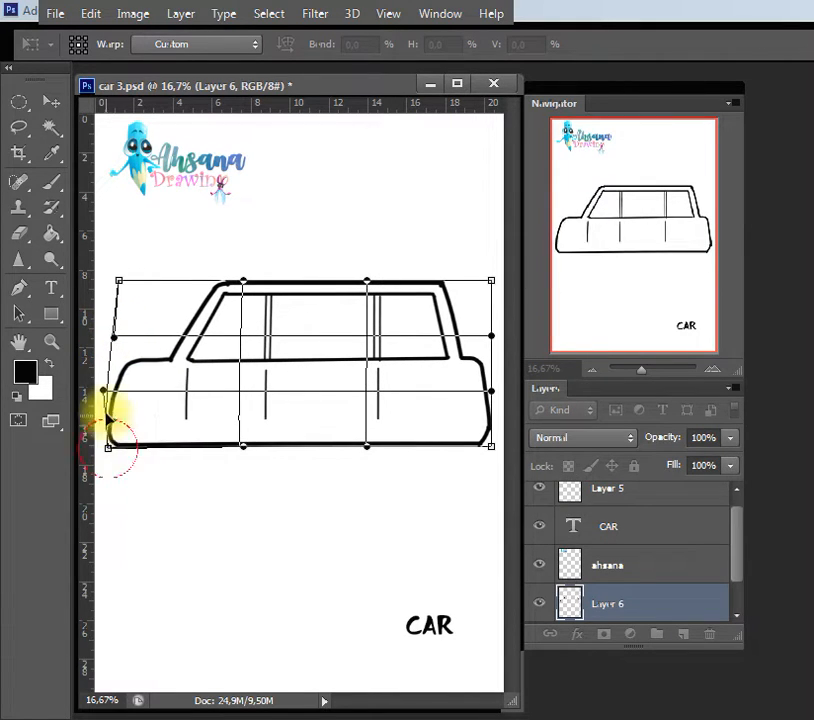
{"action": "mouse_move", "coordinate": [103, 391]}
{"action": "left_mouse_down"}
{"action": "mouse_move", "coordinate": [93, 382]}
{"action": "mouse_move", "coordinate": [88, 393]}
{"action": "left_mouse_up"}
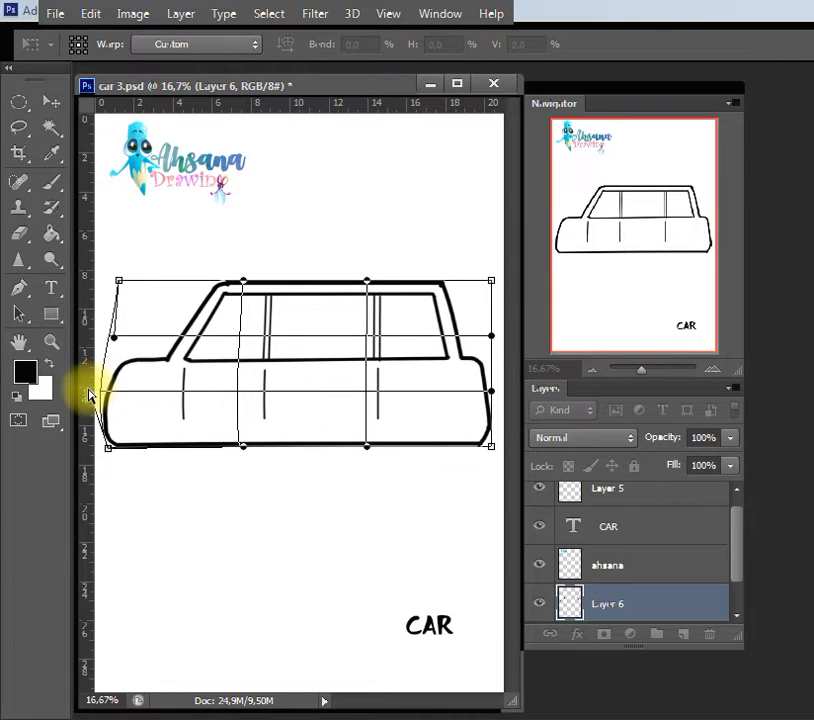
{"action": "key", "text": "Return"}
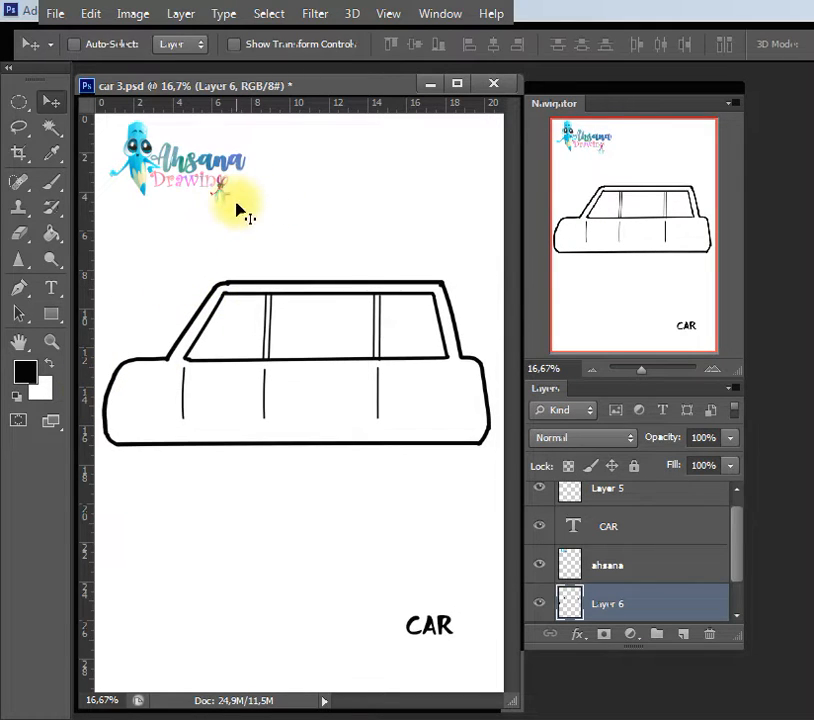
Narrow the car drawing to about 98% of its width by pulling in its front end.
{"action": "key", "text": "ctrl+t"}
{"action": "left_click_drag", "start_coordinate": [104, 363], "coordinate": [111, 363]}
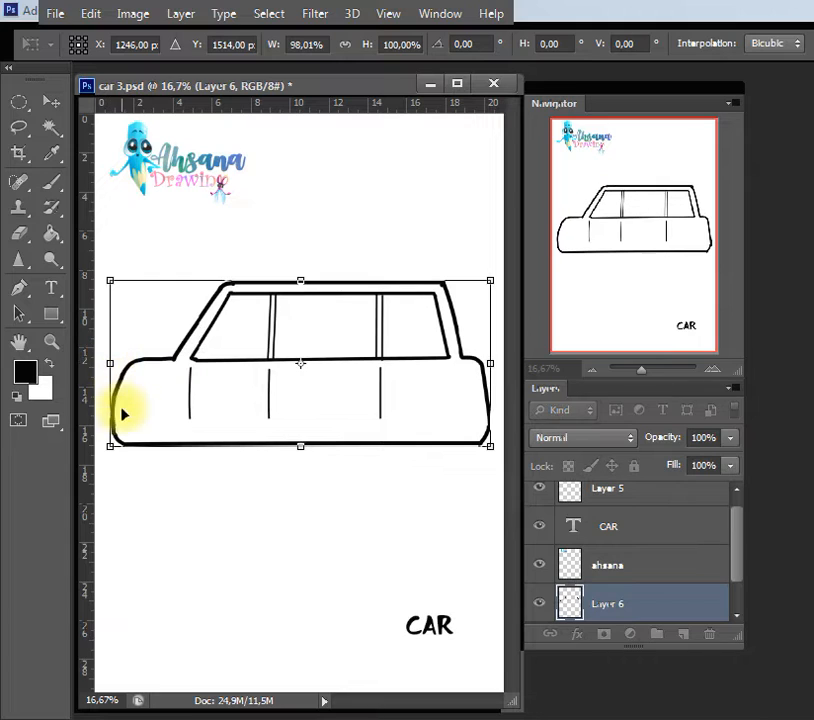
{"action": "key", "text": "Return"}
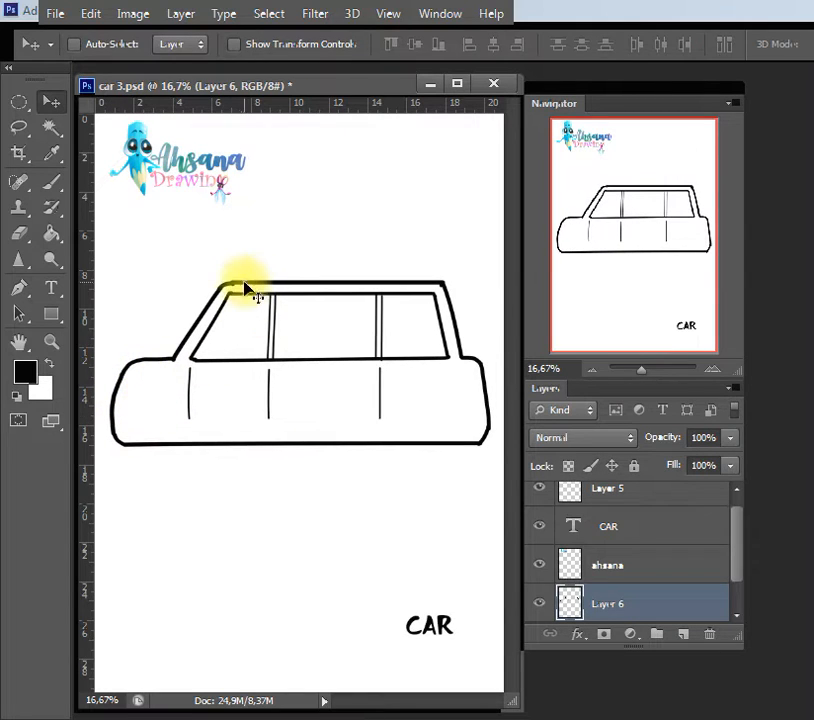
Add a new layer, paint a small side mirror at the window's lower front corner with a 10 px brush, and select its interior.
{"action": "key", "text": "b"}
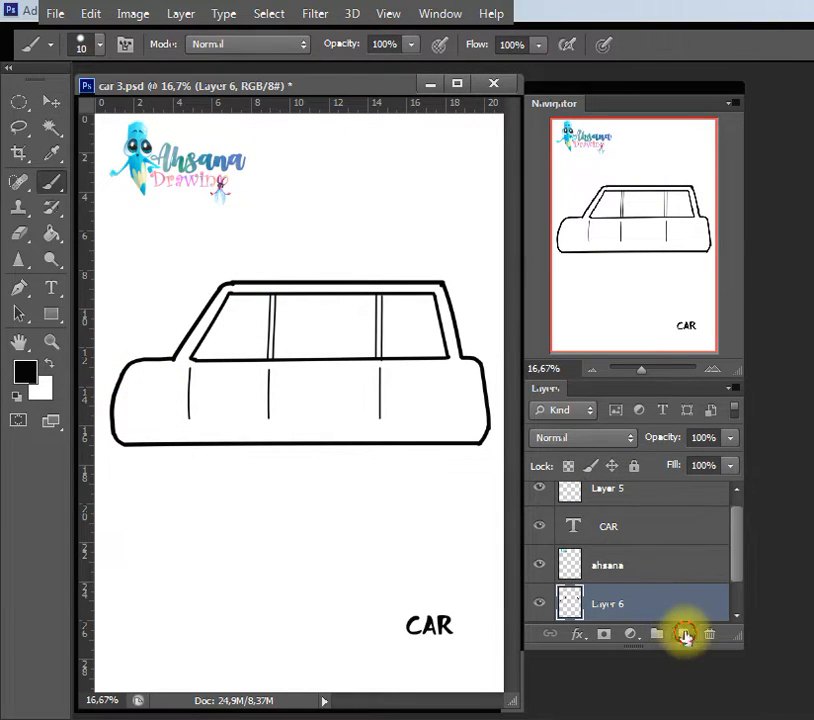
{"action": "left_click", "coordinate": [684, 635]}
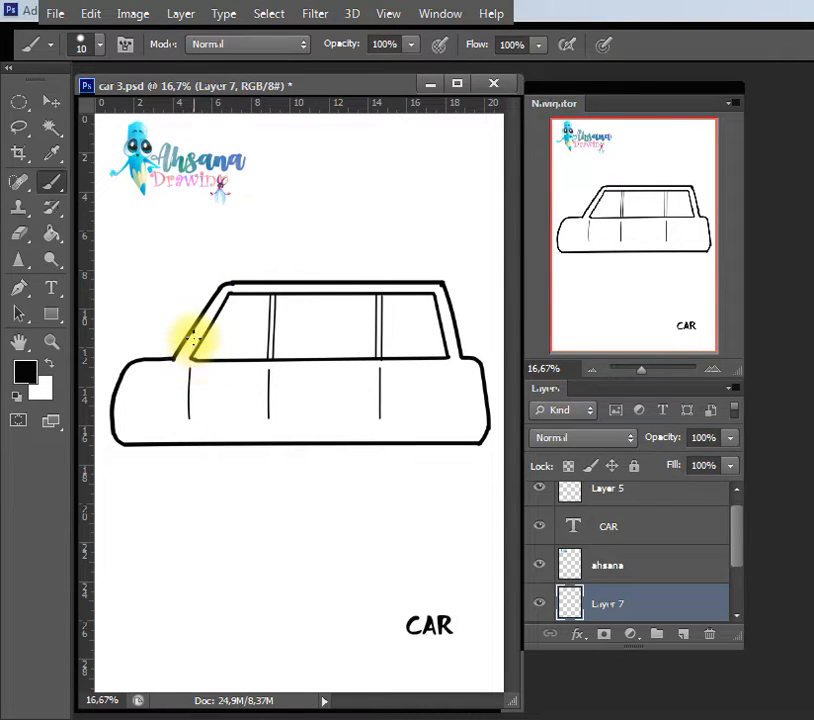
{"action": "mouse_move", "coordinate": [195, 340]}
{"action": "left_mouse_down"}
{"action": "mouse_move", "coordinate": [196, 363]}
{"action": "mouse_move", "coordinate": [203, 338]}
{"action": "left_mouse_up"}
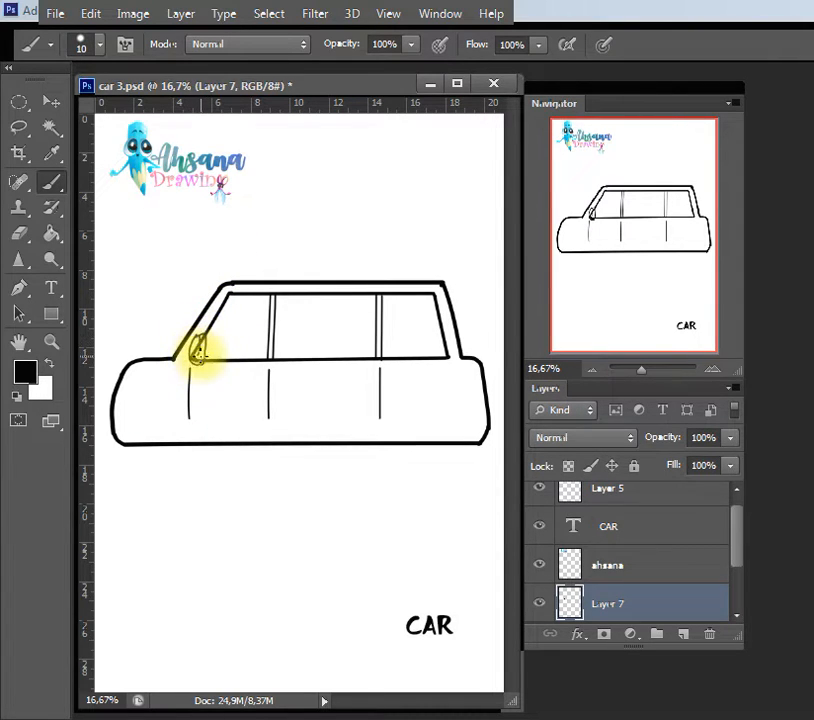
{"action": "key", "text": "w"}
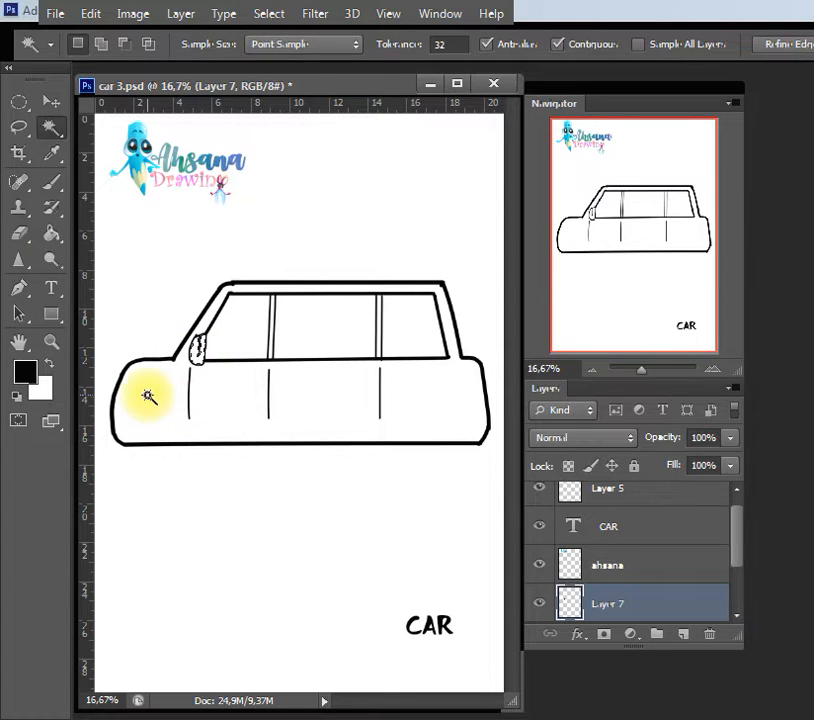
Paint an upright rounded headlight on the car's front edge with a 20 px brush and cover the body line inside it.
{"action": "key", "text": "b"}
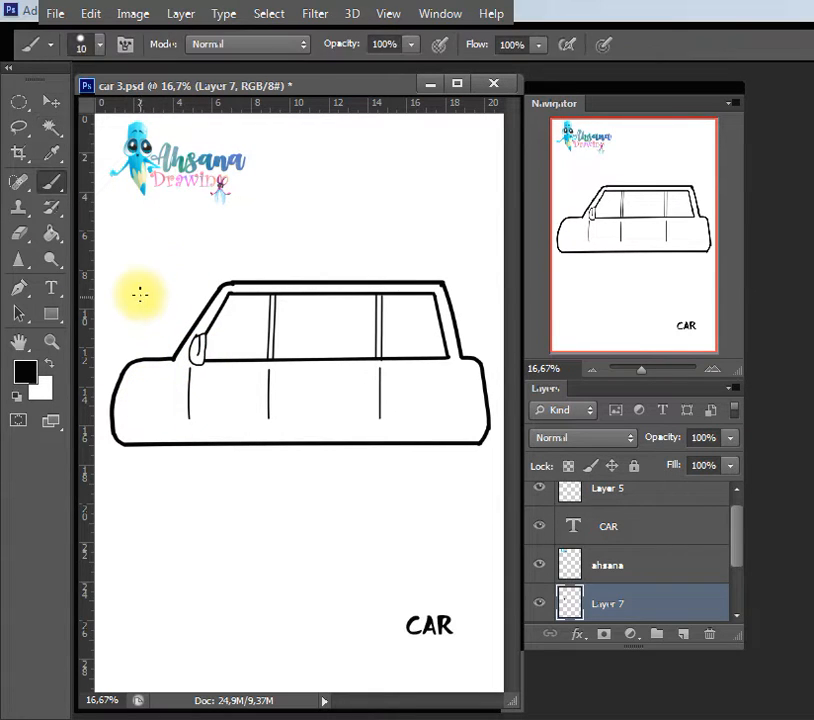
{"action": "key", "text": "bracketright"}
{"action": "key", "text": "bracketright"}
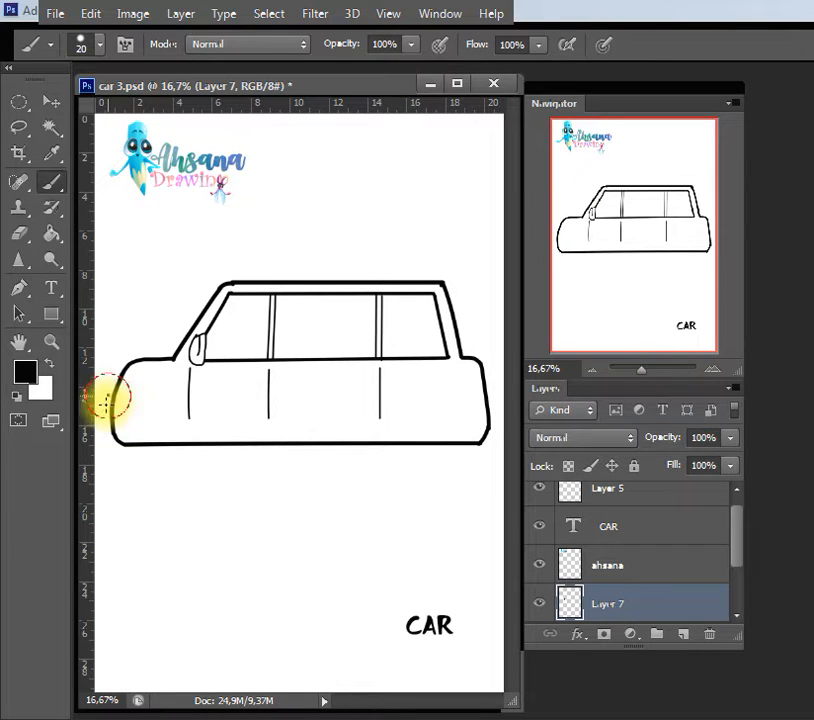
{"action": "left_click_drag", "start_coordinate": [107, 400], "coordinate": [117, 408]}
{"action": "key", "text": "w"}
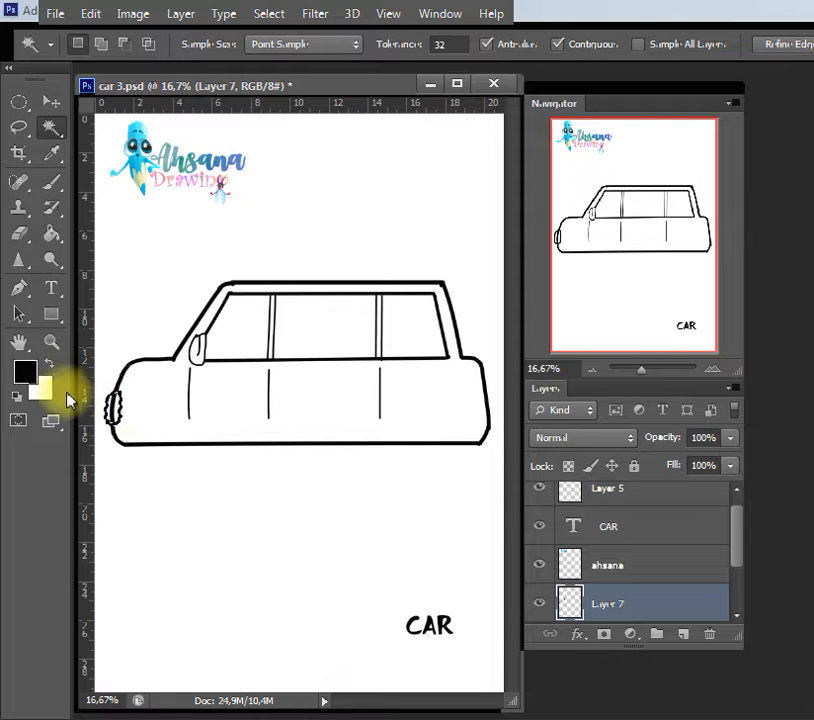
{"action": "left_click", "coordinate": [114, 414]}
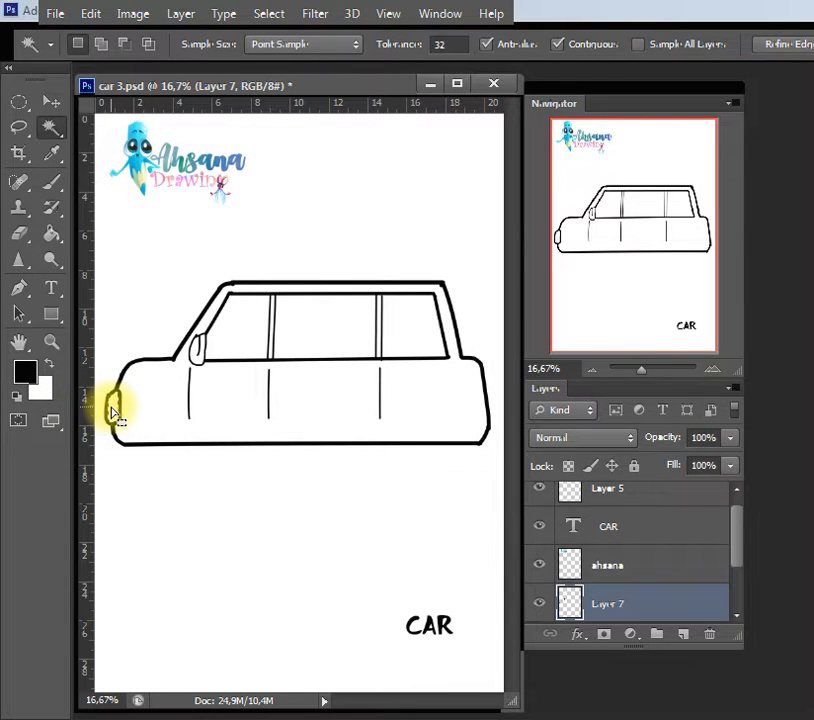
{"action": "key", "text": "v"}
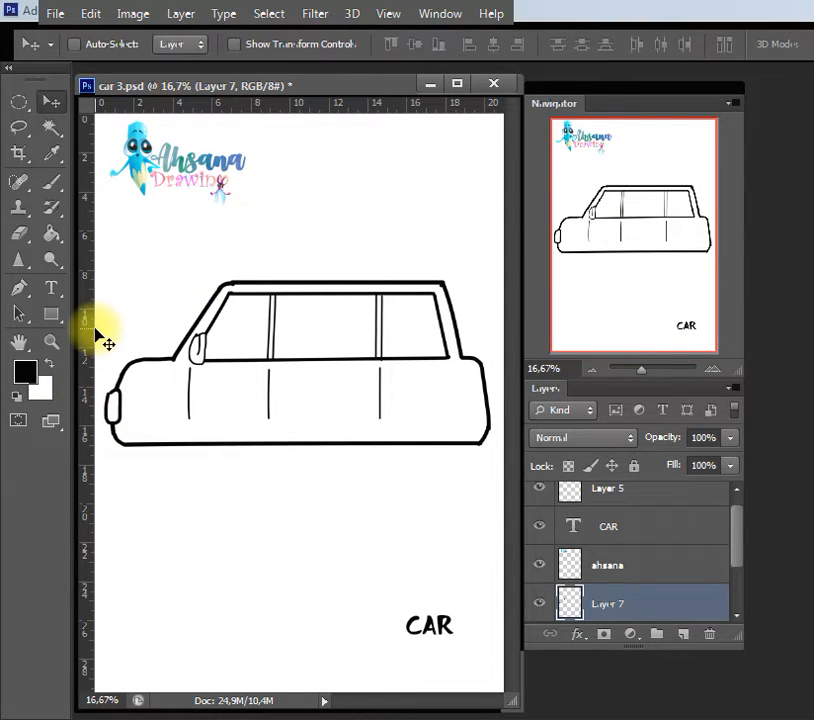
Paint a rounded front bumper over the lower front corner with the 20 px brush and select its interior.
{"action": "key", "text": "b"}
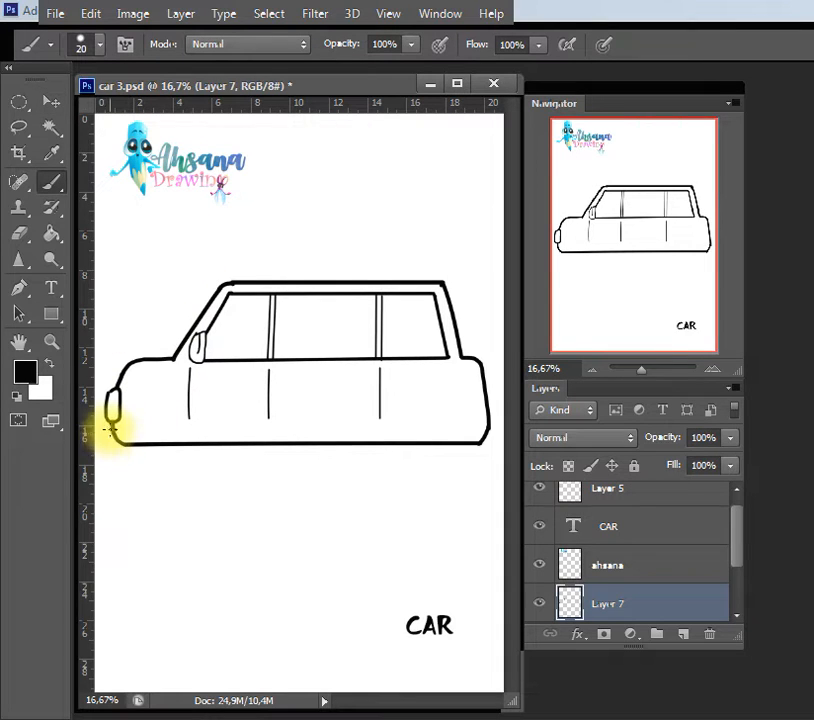
{"action": "mouse_move", "coordinate": [103, 428]}
{"action": "left_mouse_down"}
{"action": "mouse_move", "coordinate": [146, 440]}
{"action": "mouse_move", "coordinate": [132, 440]}
{"action": "mouse_move", "coordinate": [140, 433]}
{"action": "left_mouse_up"}
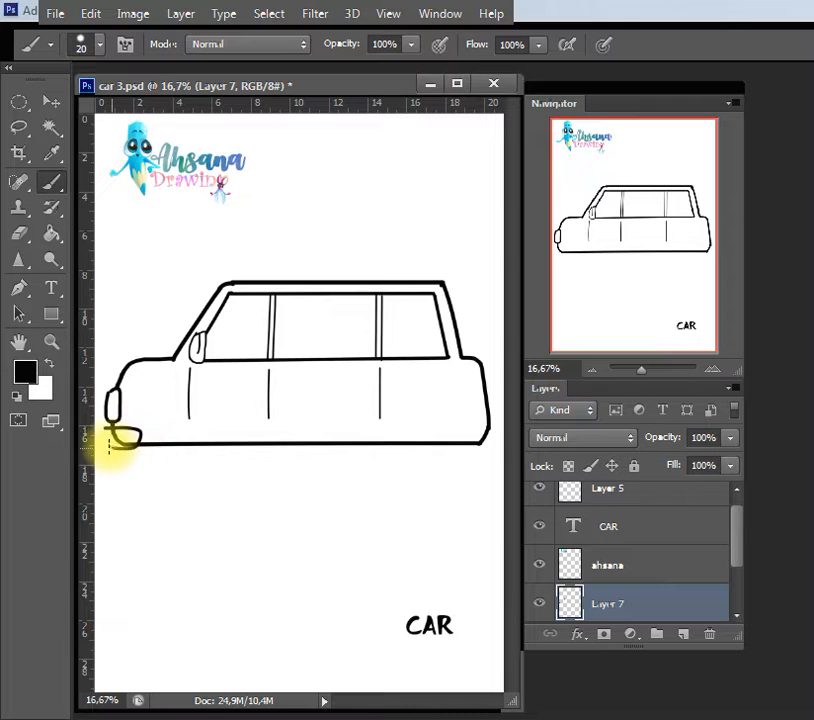
{"action": "key", "text": "w"}
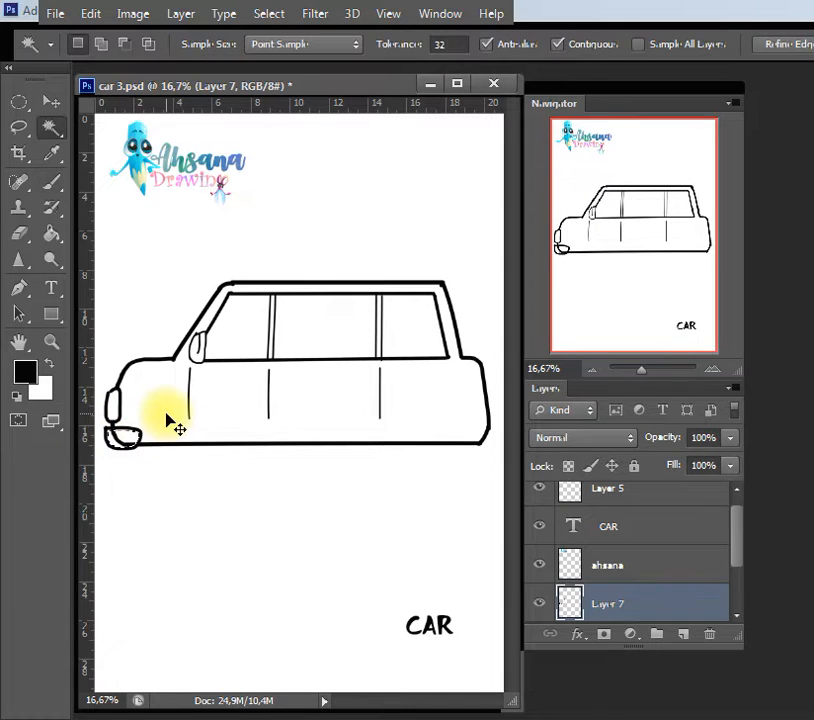
Paint a matching rounded bumper over the lower rear corner and cover the body lines inside it.
{"action": "key", "text": "b"}
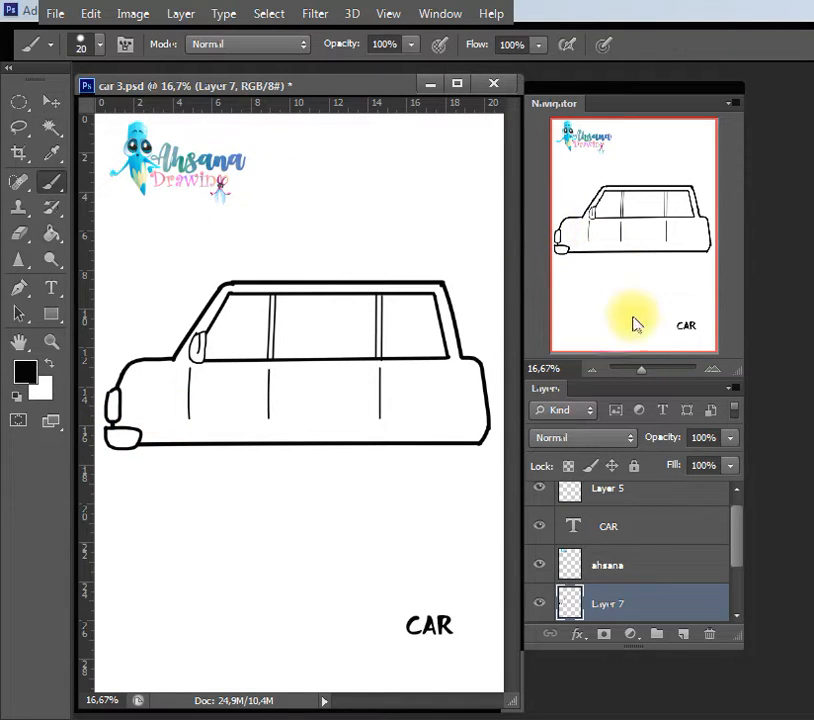
{"action": "mouse_move", "coordinate": [491, 427]}
{"action": "left_mouse_down"}
{"action": "mouse_move", "coordinate": [469, 442]}
{"action": "mouse_move", "coordinate": [491, 451]}
{"action": "mouse_move", "coordinate": [490, 440]}
{"action": "mouse_move", "coordinate": [465, 432]}
{"action": "mouse_move", "coordinate": [488, 447]}
{"action": "mouse_move", "coordinate": [479, 426]}
{"action": "mouse_move", "coordinate": [487, 452]}
{"action": "left_mouse_up"}
{"action": "key", "text": "ctrl+z"}
{"action": "key", "text": "ctrl+z"}
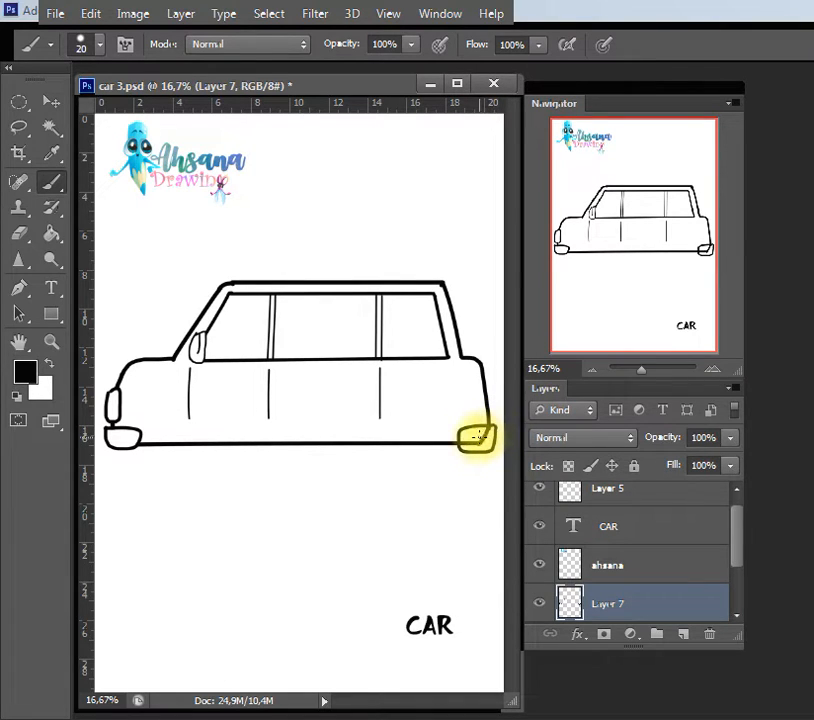
{"action": "key", "text": "w"}
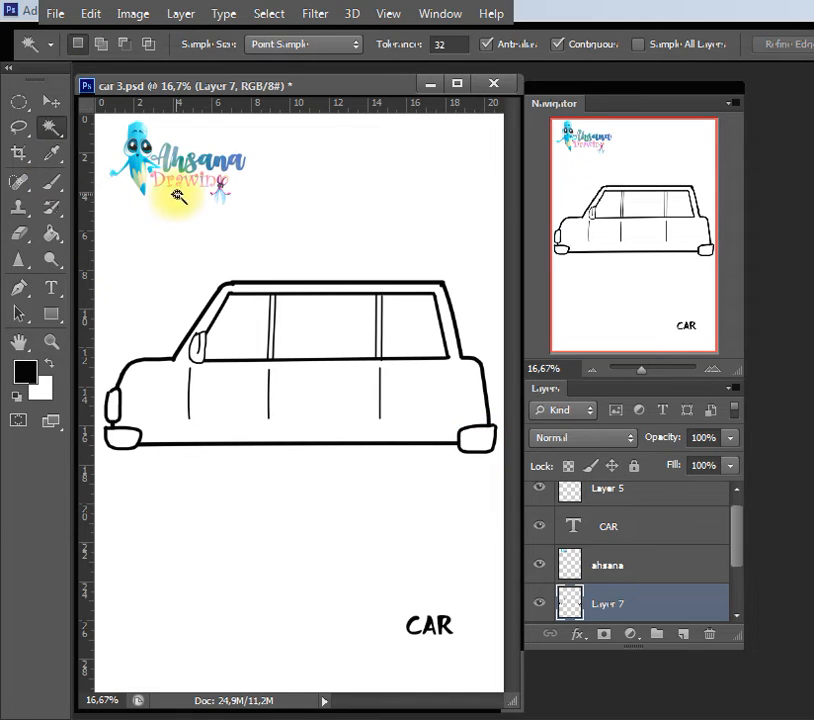
Paint a two-part taillight on the rear edge above the bumper and cover the body line inside it.
{"action": "key", "text": "b"}
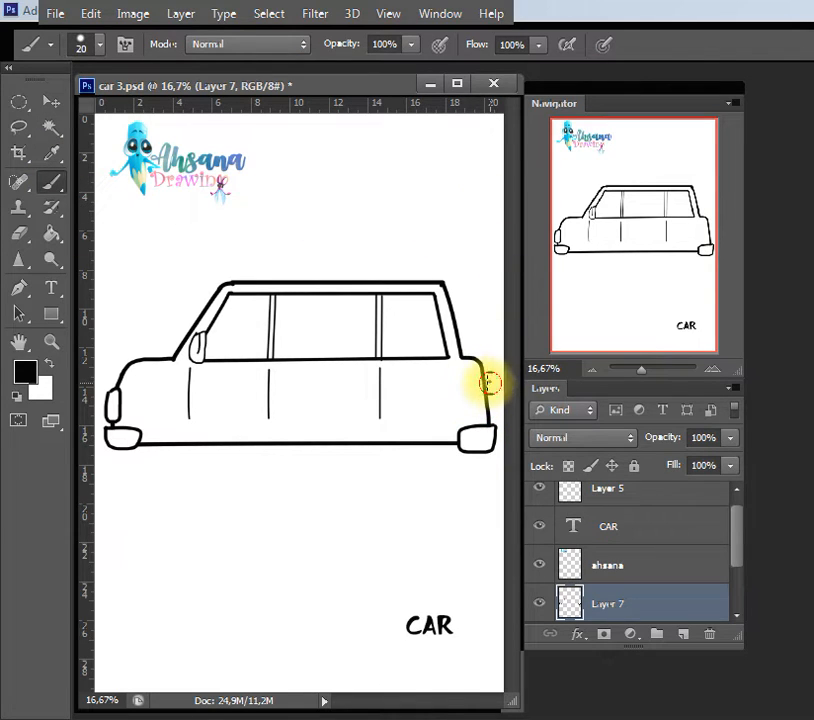
{"action": "mouse_move", "coordinate": [489, 383]}
{"action": "left_mouse_down"}
{"action": "mouse_move", "coordinate": [476, 414]}
{"action": "mouse_move", "coordinate": [490, 381]}
{"action": "mouse_move", "coordinate": [488, 399]}
{"action": "left_mouse_up"}
{"action": "key", "text": "q"}
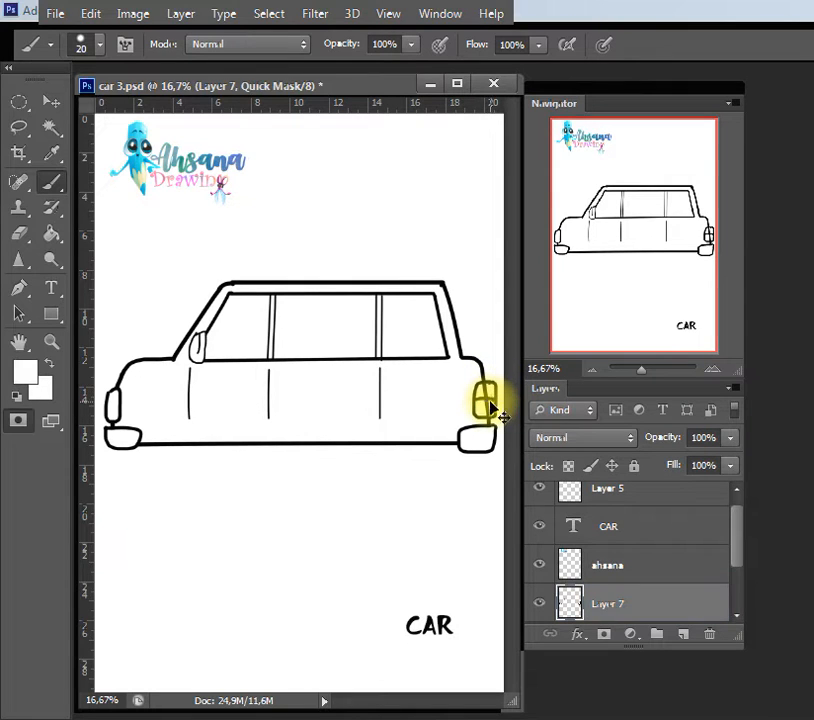
{"action": "key", "text": "q"}
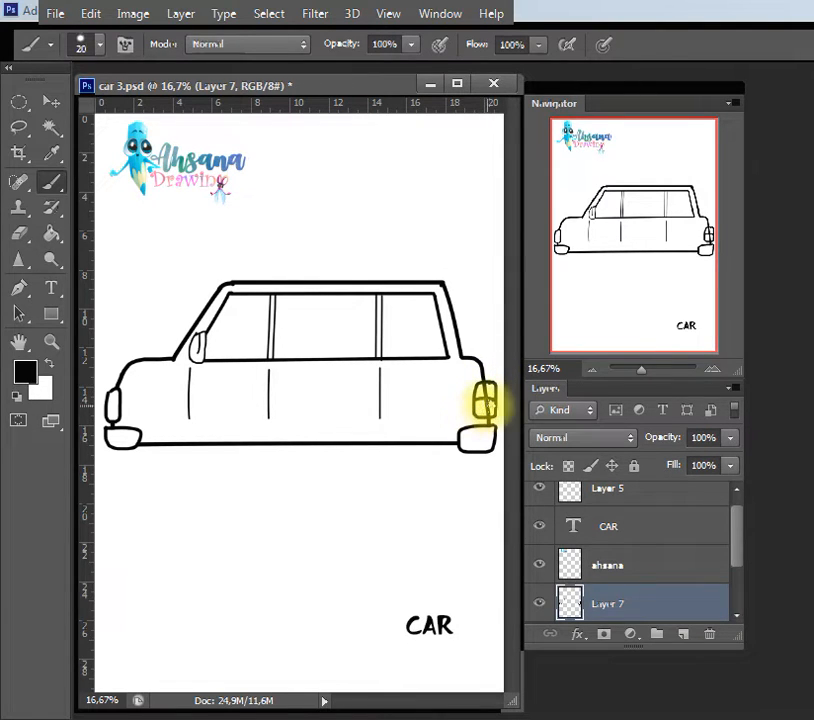
{"action": "key", "text": "w"}
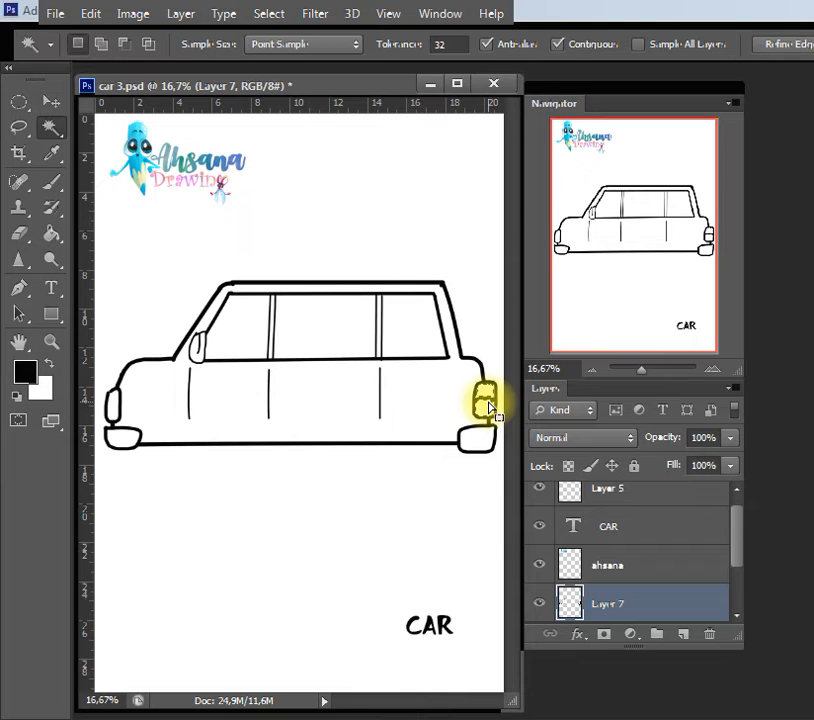
Paint three door handles with a 45 px brush, plus thin 7 to 8 px lines at the rear door edge and along the lower body.
{"action": "key", "text": "b"}
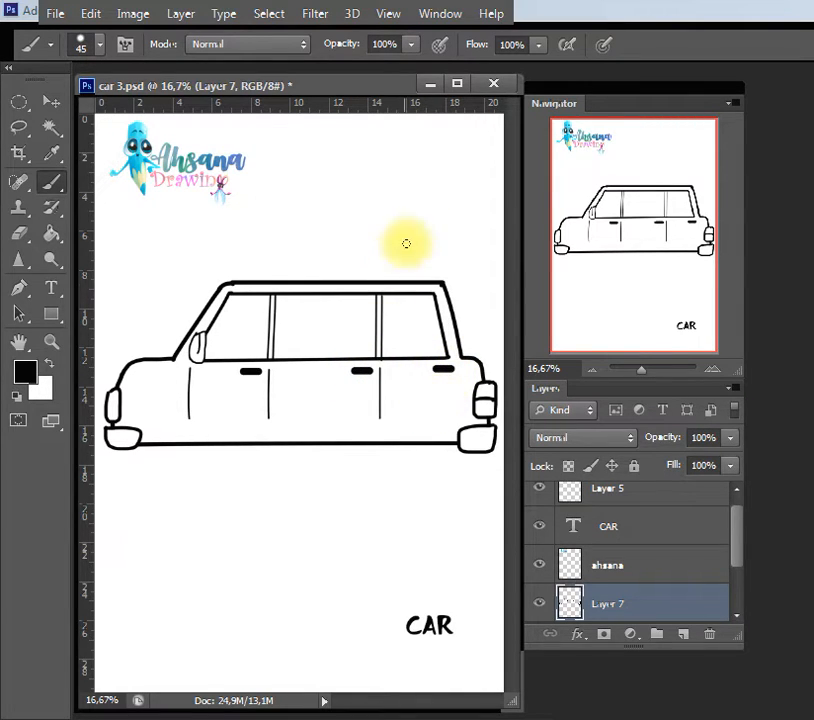
{"action": "key", "text": "bracketleft"}
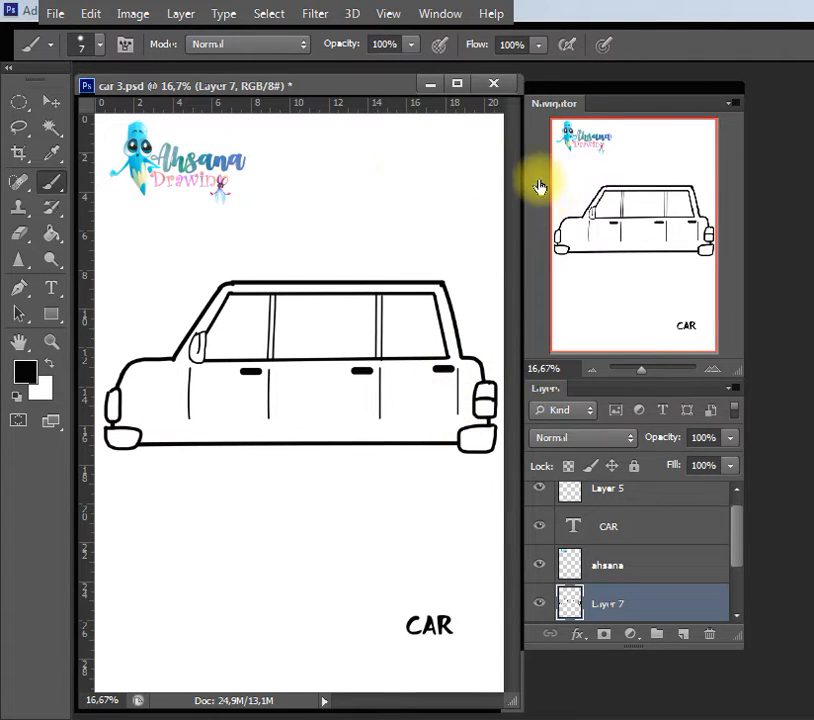
{"action": "key", "text": "bracketright"}
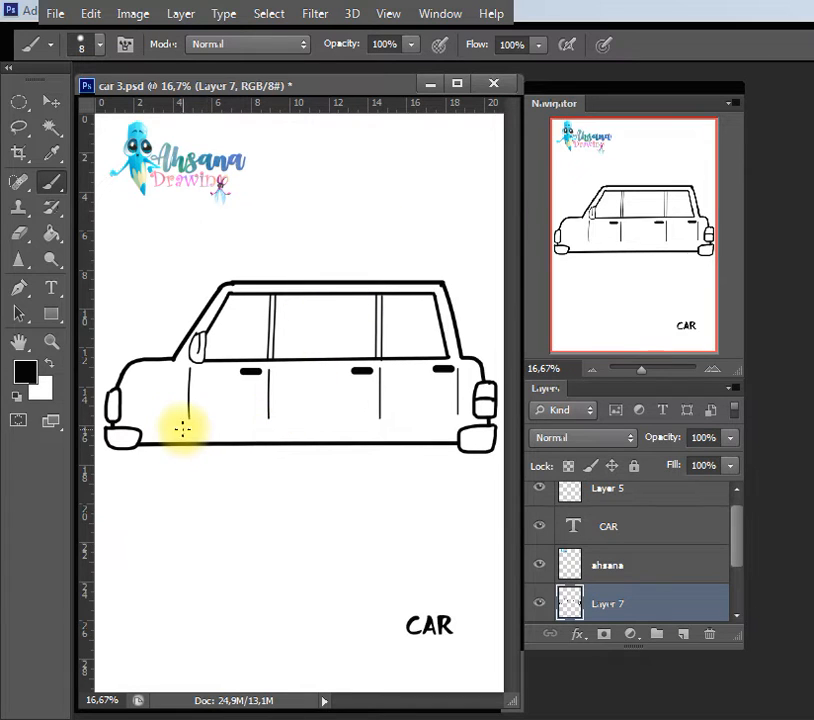
{"action": "left_click_drag", "start_coordinate": [183, 428], "coordinate": [440, 428]}
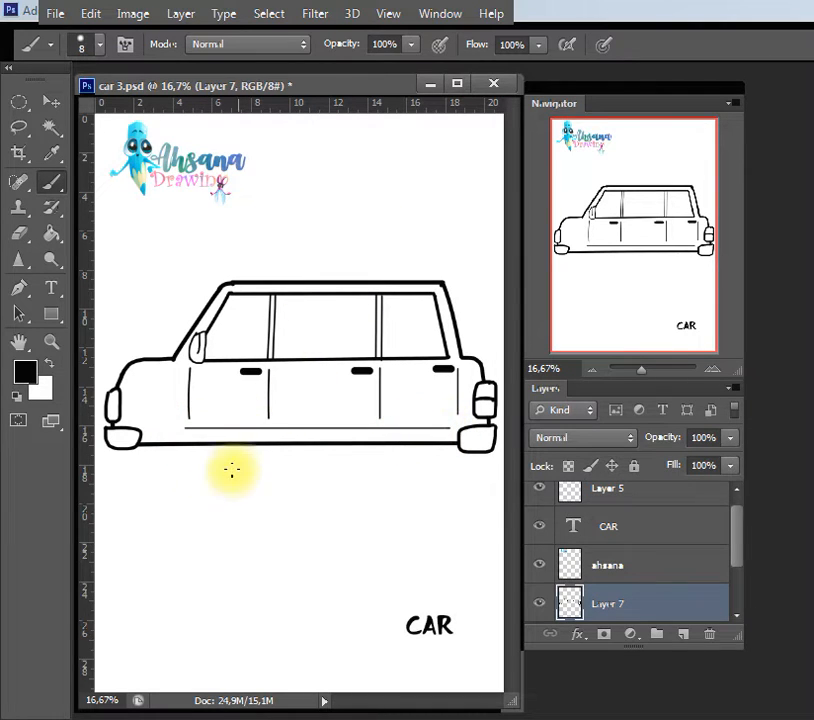
On a new layer, draw a circular front wheel at the body's lower edge with a 19 px black outside stroke.
{"action": "left_click", "coordinate": [680, 633]}
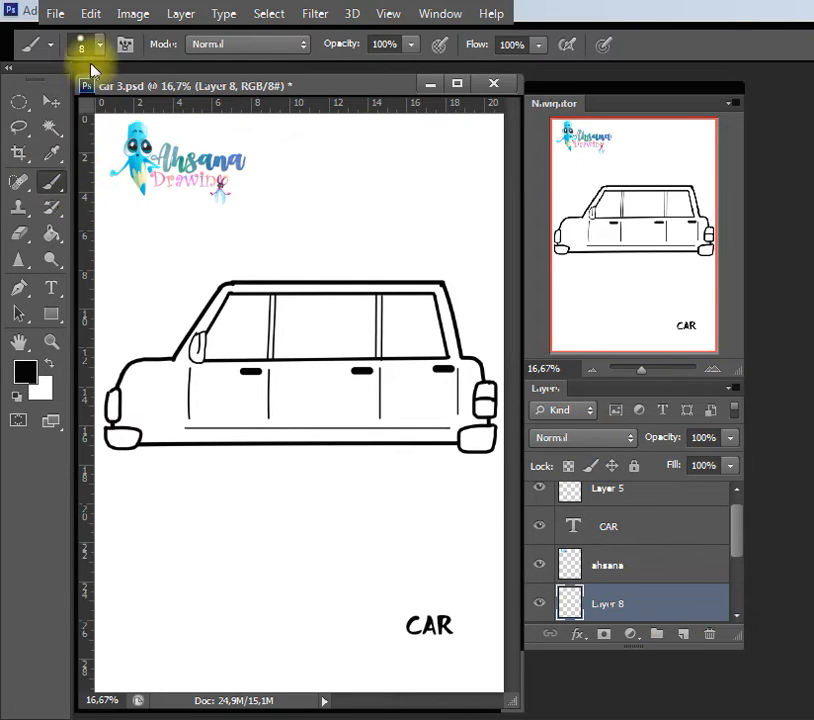
{"action": "left_click", "coordinate": [19, 102]}
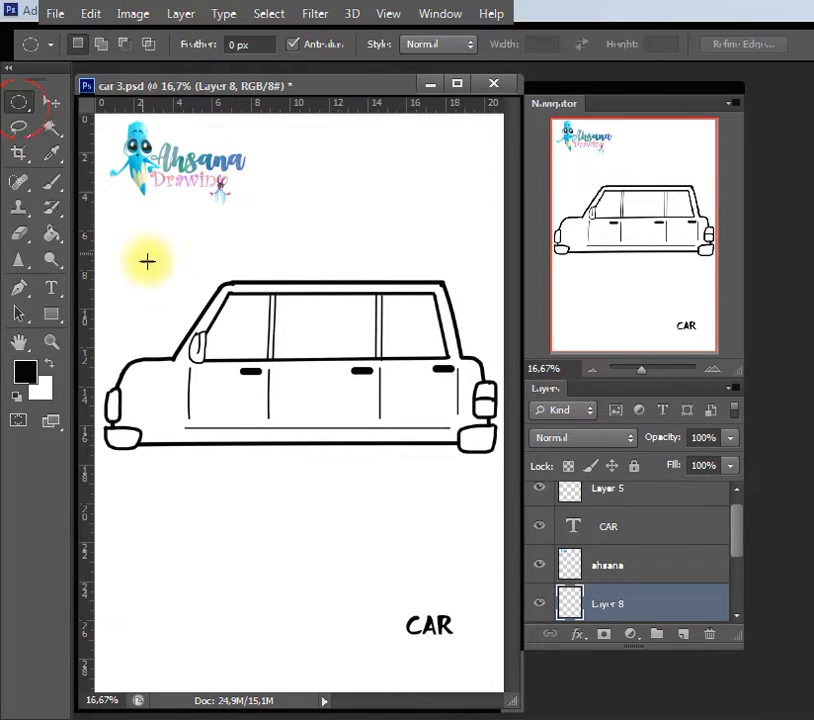
{"action": "left_click_drag", "start_coordinate": [155, 416], "coordinate": [227, 487]}
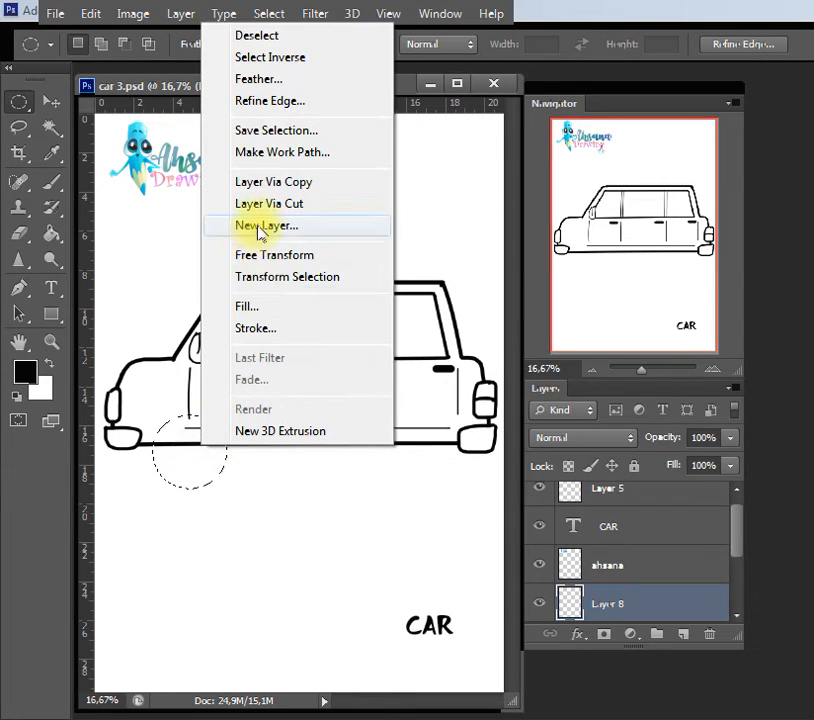
{"action": "left_click", "coordinate": [264, 331]}
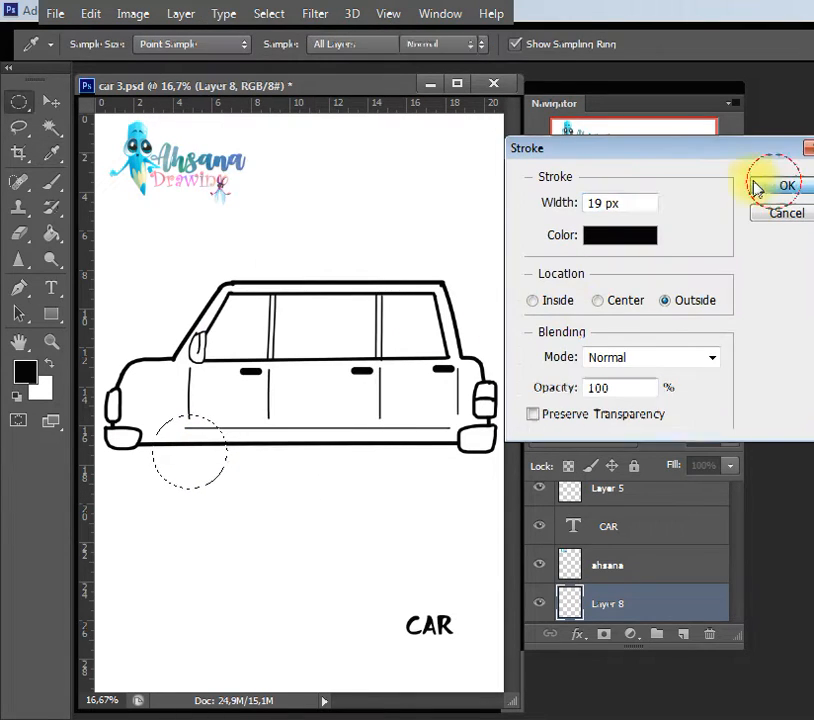
{"action": "left_click", "coordinate": [785, 186]}
{"action": "key", "text": "ctrl+d"}
Move the front wheel circle slightly up and toward the car's front, and cover the body lines inside it.
{"action": "key", "text": "v"}
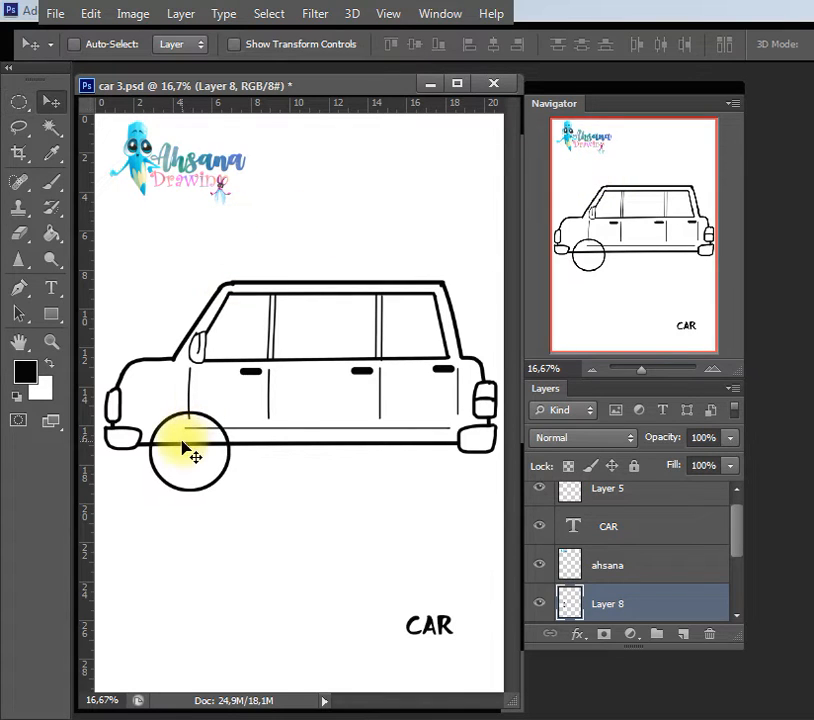
{"action": "left_click_drag", "start_coordinate": [191, 445], "coordinate": [204, 452]}
{"action": "key", "text": "w"}
{"action": "left_click", "coordinate": [210, 433]}
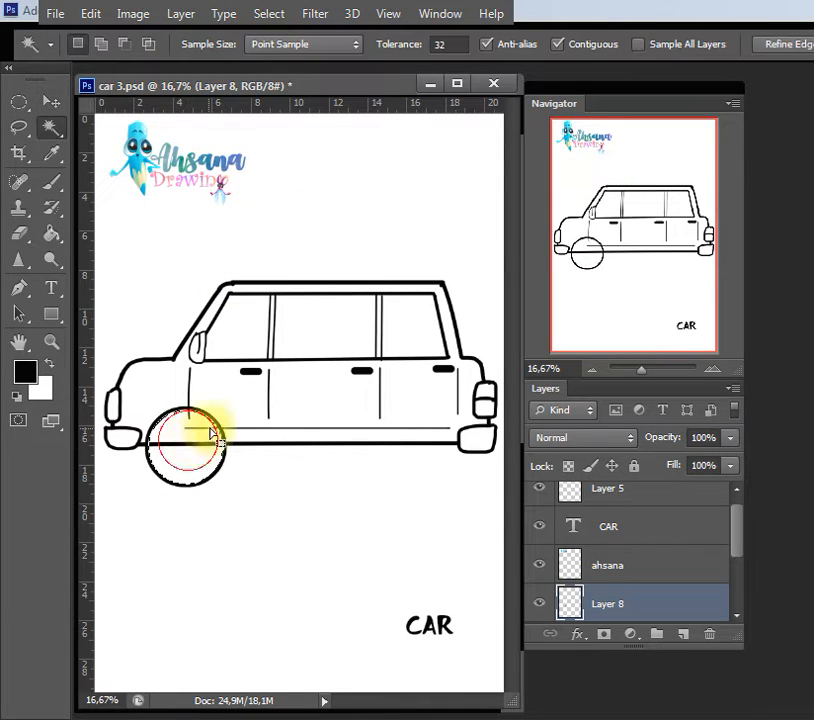
{"action": "key", "text": "ctrl+d"}
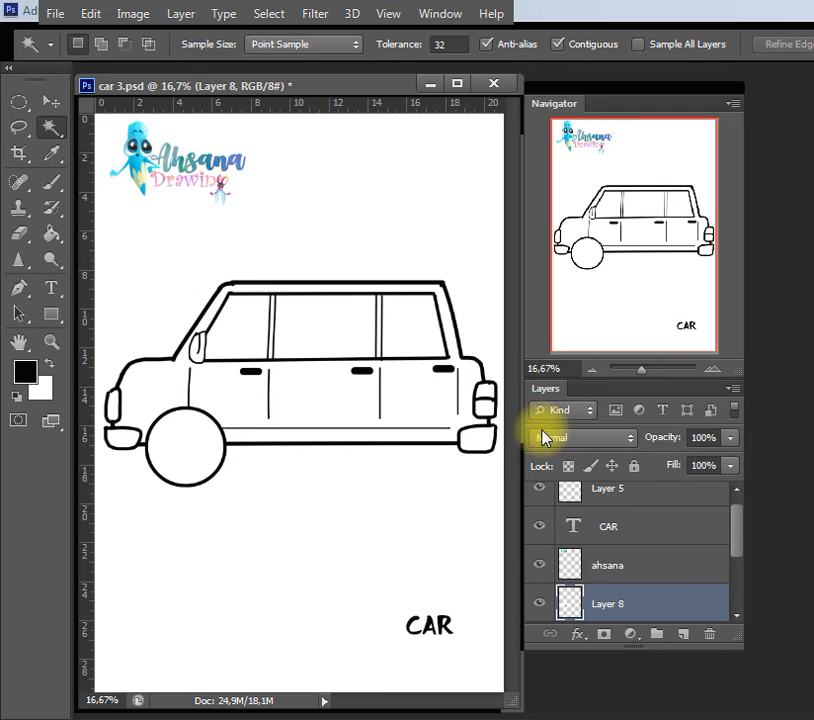
Duplicate the front wheel layer and scale the copy to about 71%, centred inside the wheel as its rim.
{"action": "right_click", "coordinate": [642, 601]}
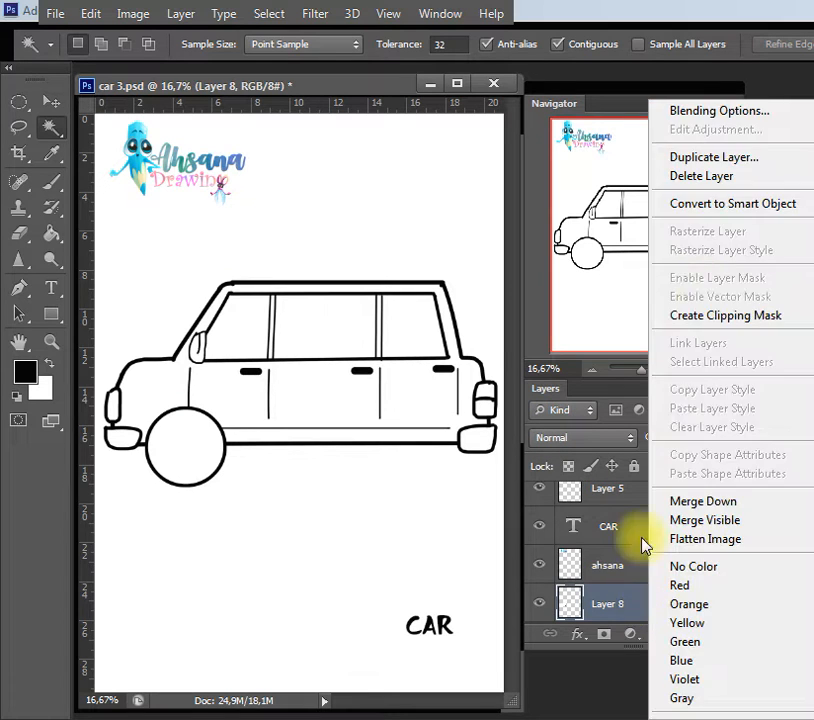
{"action": "left_click", "coordinate": [663, 158]}
{"action": "left_click", "coordinate": [810, 221]}
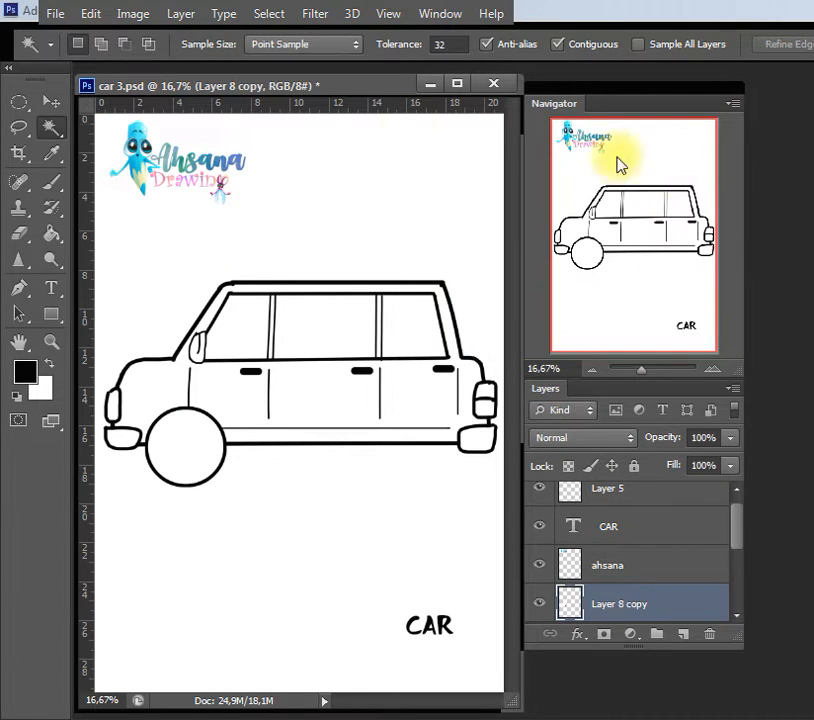
{"action": "key", "text": "ctrl+t"}
{"action": "left_click_drag", "start_coordinate": [220, 411], "coordinate": [191, 433]}
{"action": "key", "text": "Left"}
{"action": "key", "text": "Left"}
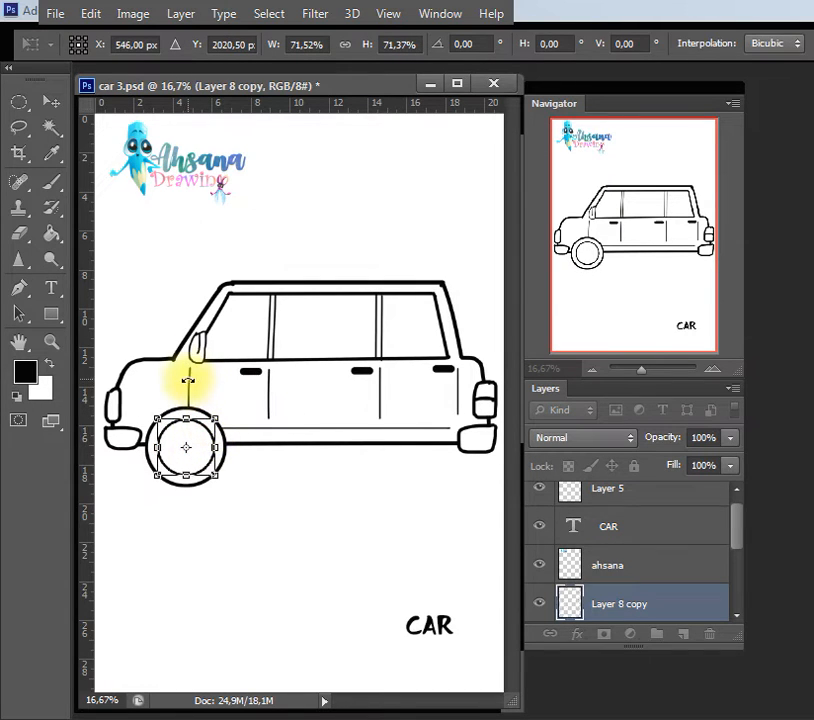
{"action": "key", "text": "Right"}
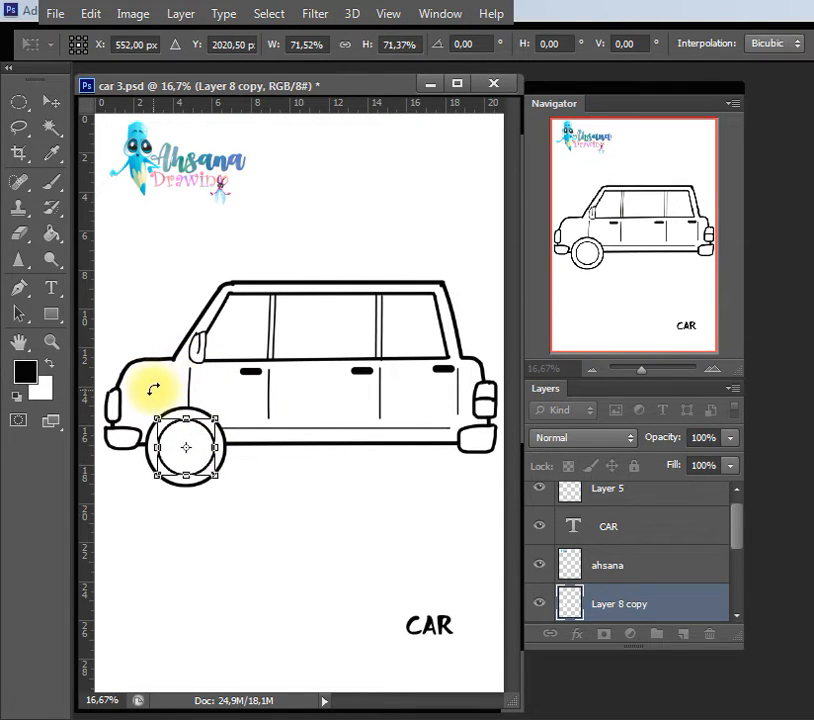
{"action": "key", "text": "Return"}
{"action": "key", "text": "w"}
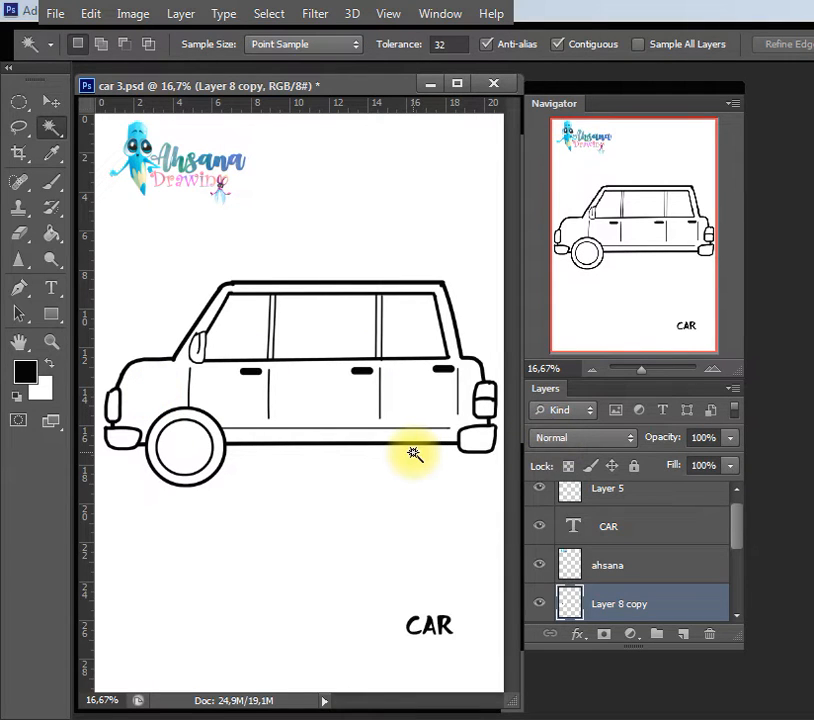
Merge the rim circle layer with the front wheel layer, Layer 8.
{"action": "key", "text": "v"}
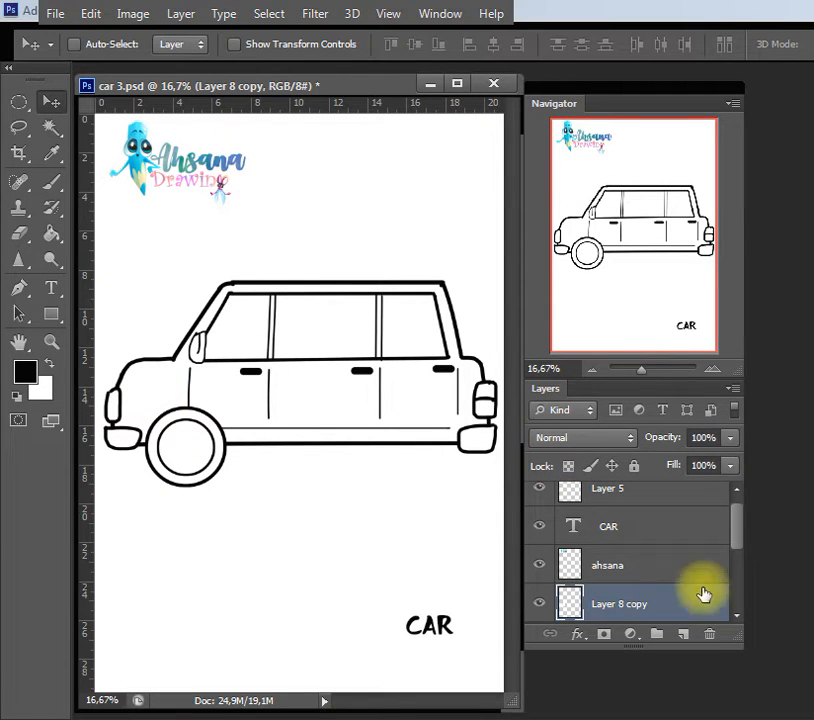
{"action": "scroll", "coordinate": [739, 538], "scroll_direction": "down", "scroll_amount": 1}
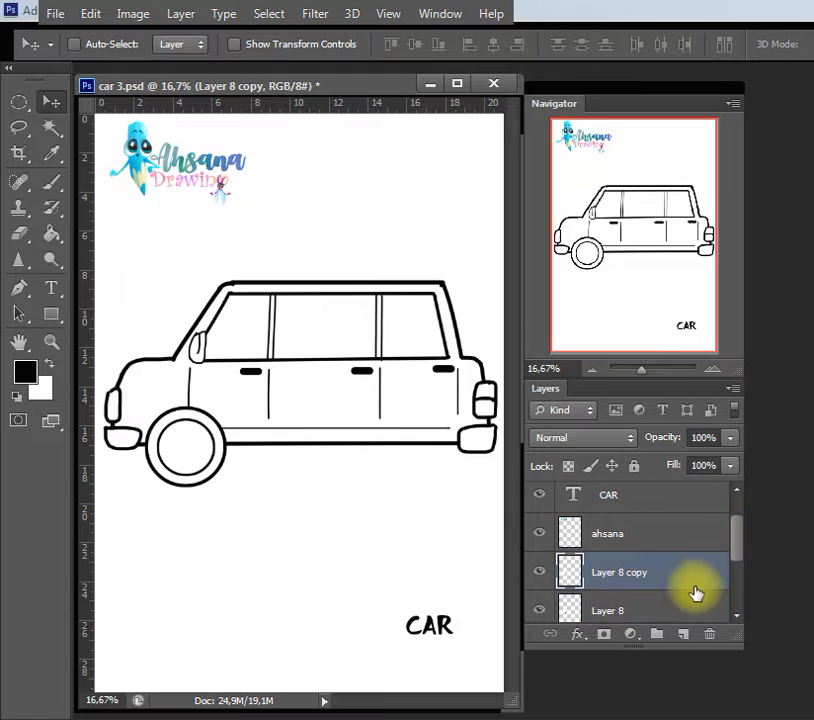
{"action": "left_click", "coordinate": [696, 607], "text": "shift"}
{"action": "key", "text": "ctrl+e"}
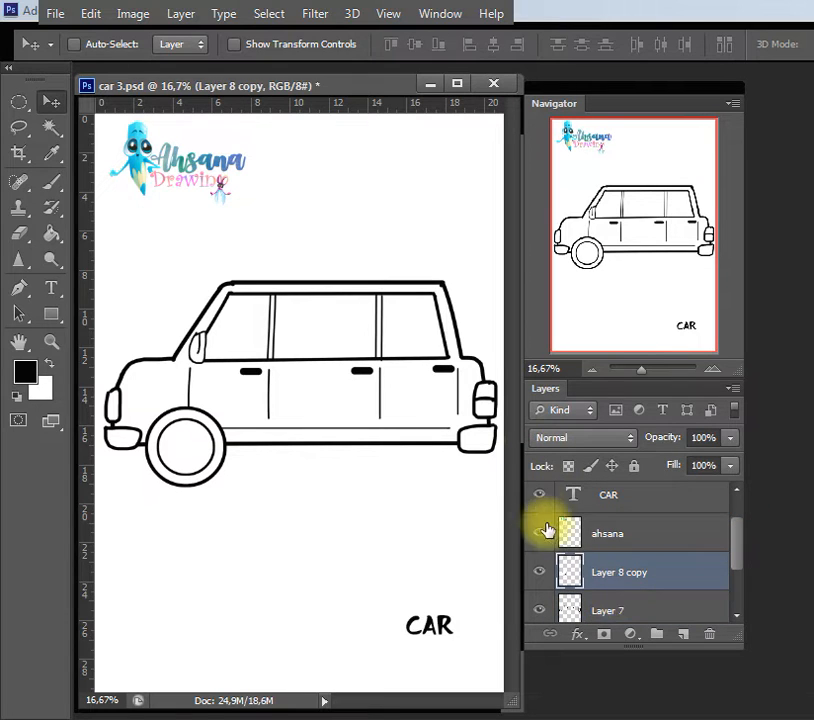
Duplicate the merged front wheel layer and move the copy level with it, to just before the rear bumper.
{"action": "right_click", "coordinate": [638, 560]}
{"action": "left_click", "coordinate": [660, 158]}
{"action": "key", "text": "Return"}
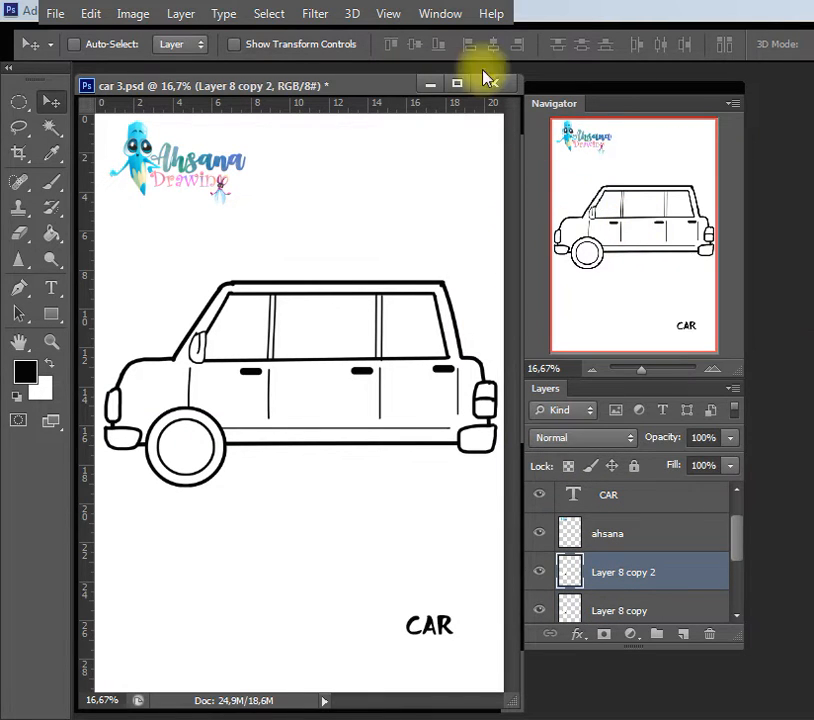
{"action": "left_click_drag", "start_coordinate": [192, 444], "coordinate": [430, 441]}
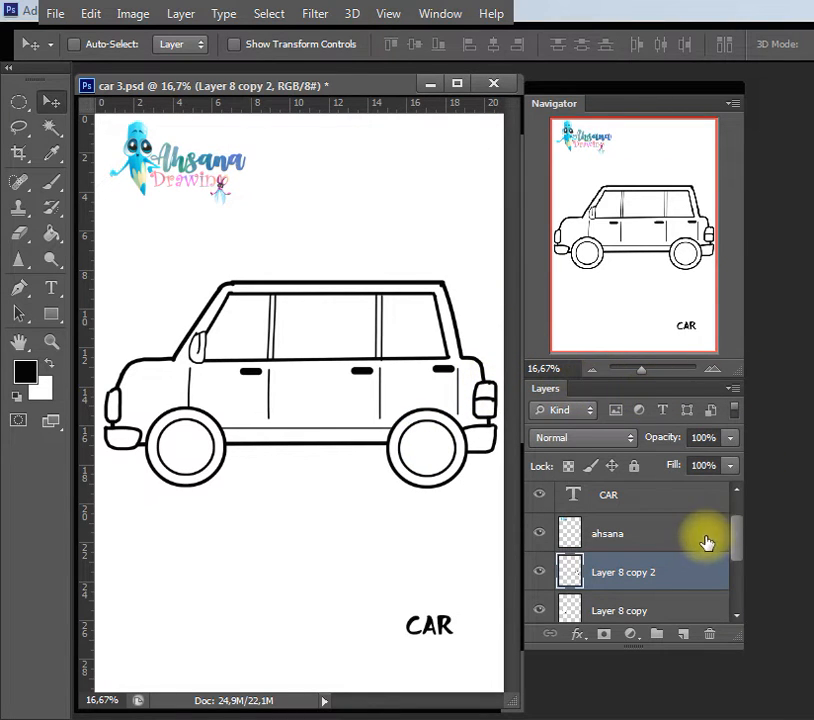
Merge the rear wheel layer with all the car drawing layers below it, leaving the locked Layer 1 separate.
{"action": "scroll", "coordinate": [733, 543], "scroll_direction": "down", "scroll_amount": 2}
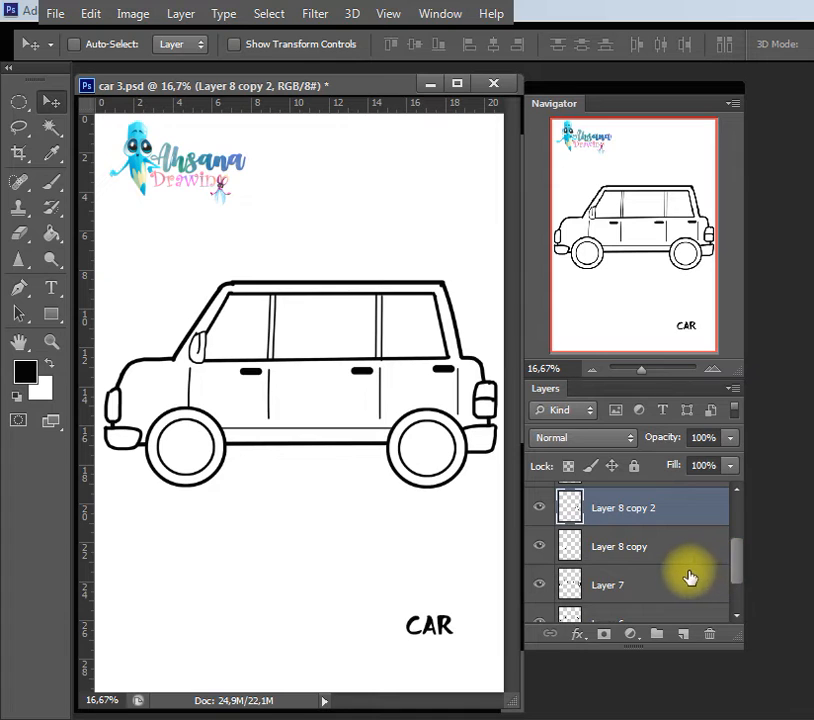
{"action": "scroll", "coordinate": [727, 567], "scroll_direction": "down", "scroll_amount": 1}
{"action": "left_click", "coordinate": [719, 584], "text": "shift"}
{"action": "key", "text": "ctrl+e"}
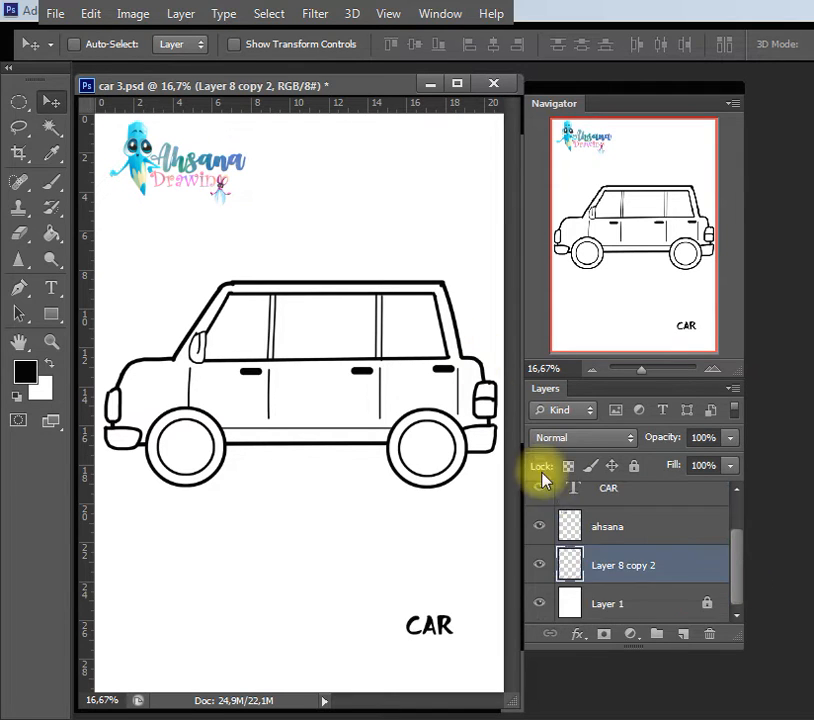
Scale the merged car drawing down to about 95.6% width and 94% height.
{"action": "key", "text": "ctrl+t"}
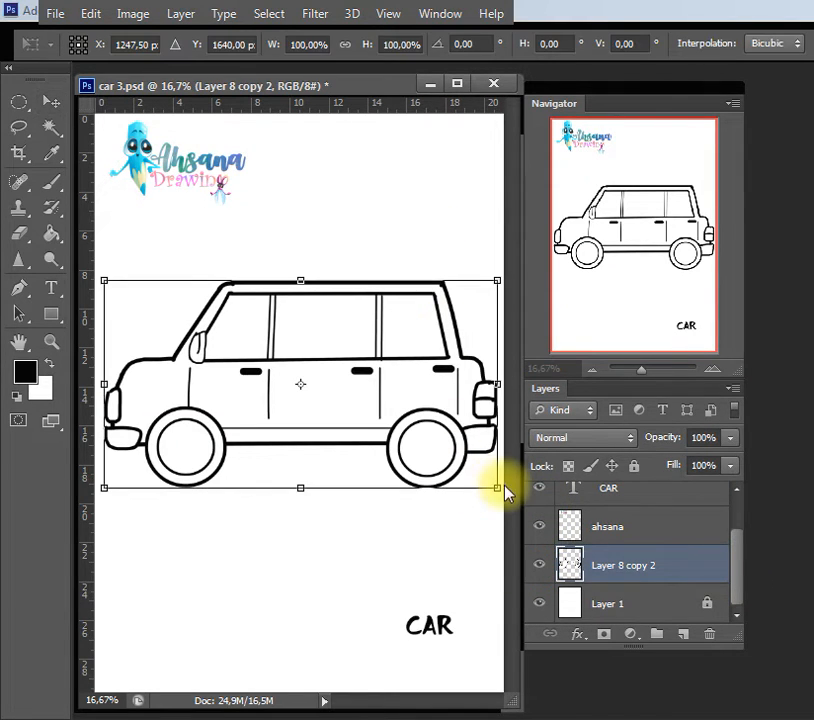
{"action": "left_click_drag", "start_coordinate": [504, 487], "coordinate": [478, 470]}
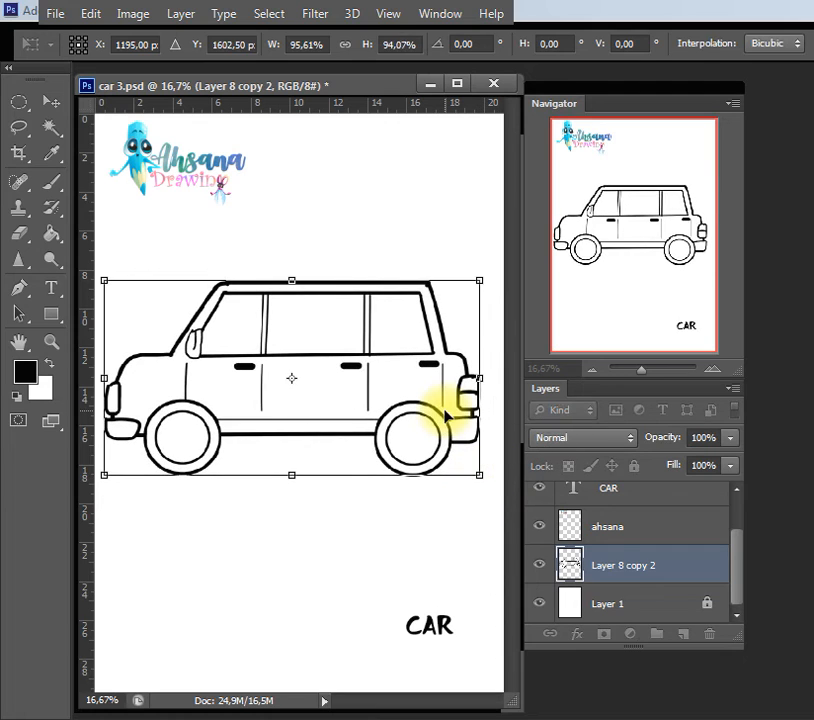
{"action": "key", "text": "Return"}
Move the car slightly right and down so it sits centred across the page.
{"action": "key", "text": "shift+Right"}
{"action": "key", "text": "shift+Right"}
{"action": "key", "text": "shift+Right"}
{"action": "key", "text": "shift+Right"}
{"action": "key", "text": "shift+Right"}
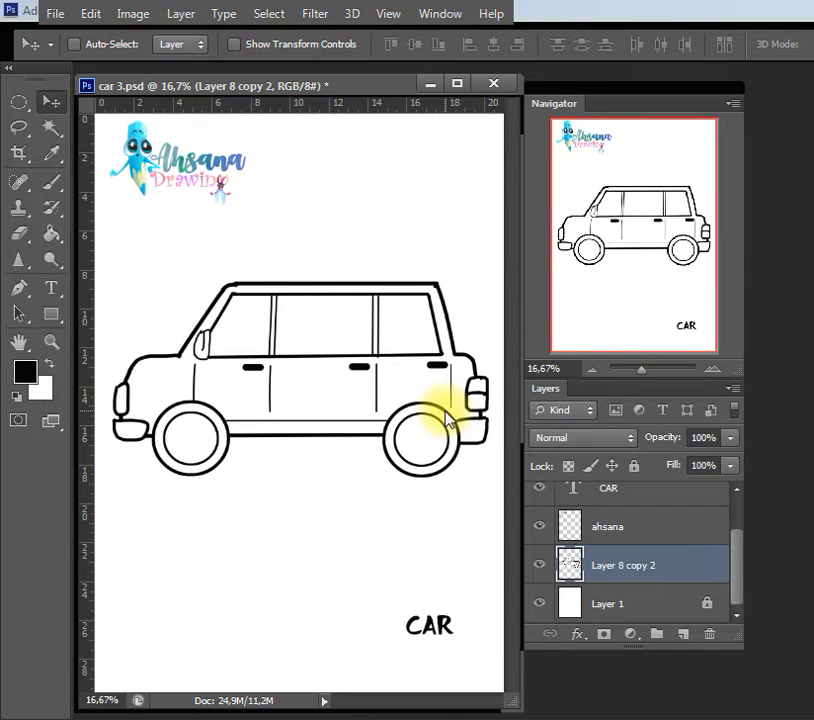
{"action": "key", "text": "shift+Down"}
{"action": "key", "text": "shift+Down"}
{"action": "key", "text": "shift+Down"}
{"action": "key", "text": "shift+Down"}
{"action": "key", "text": "shift+Down"}
{"action": "key", "text": "shift+Down"}
{"action": "key", "text": "shift+Down"}
{"action": "key", "text": "shift+Down"}
{"action": "key", "text": "shift+Down"}
{"action": "key", "text": "shift+Down"}
{"action": "key", "text": "shift+Down"}
{"action": "key", "text": "shift+Down"}
{"action": "key", "text": "shift+Down"}
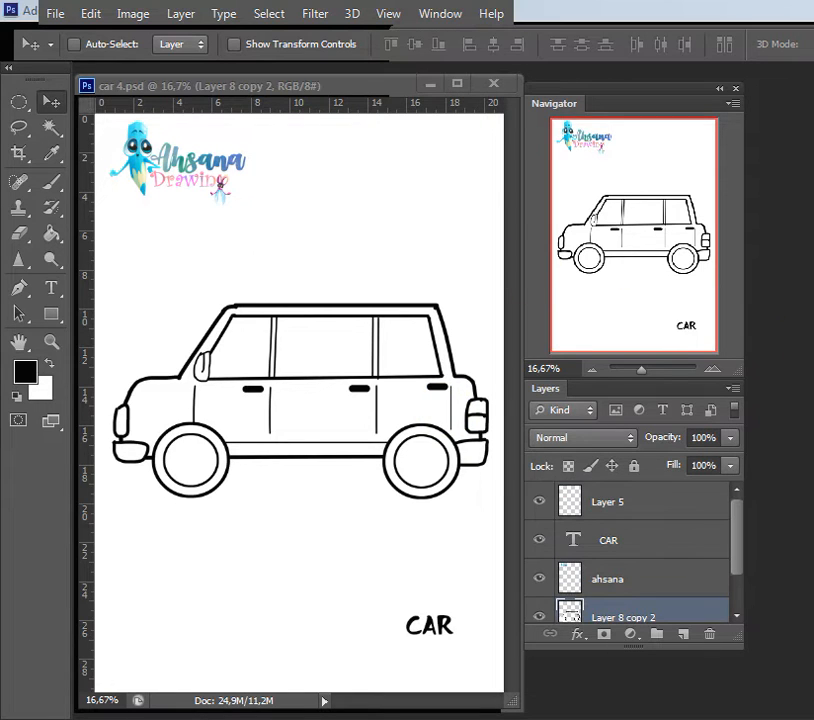
Select the car's body area, including the roof frame, fill it with light lilac #ebd7f1 and clear the selection.
{"action": "key", "text": "w"}
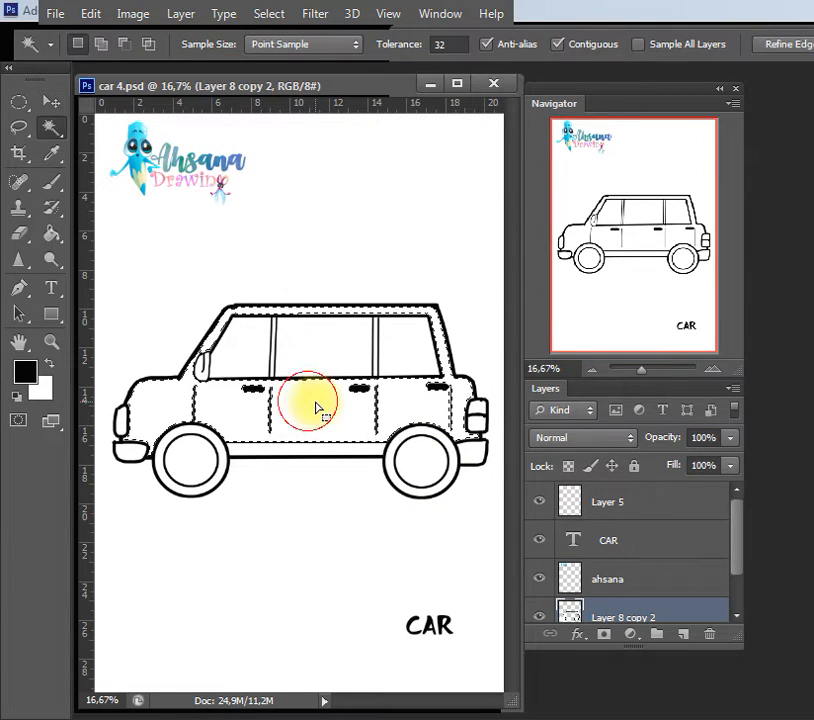
{"action": "key", "text": "i"}
{"action": "left_click", "coordinate": [811, 342]}
{"action": "key", "text": "x"}
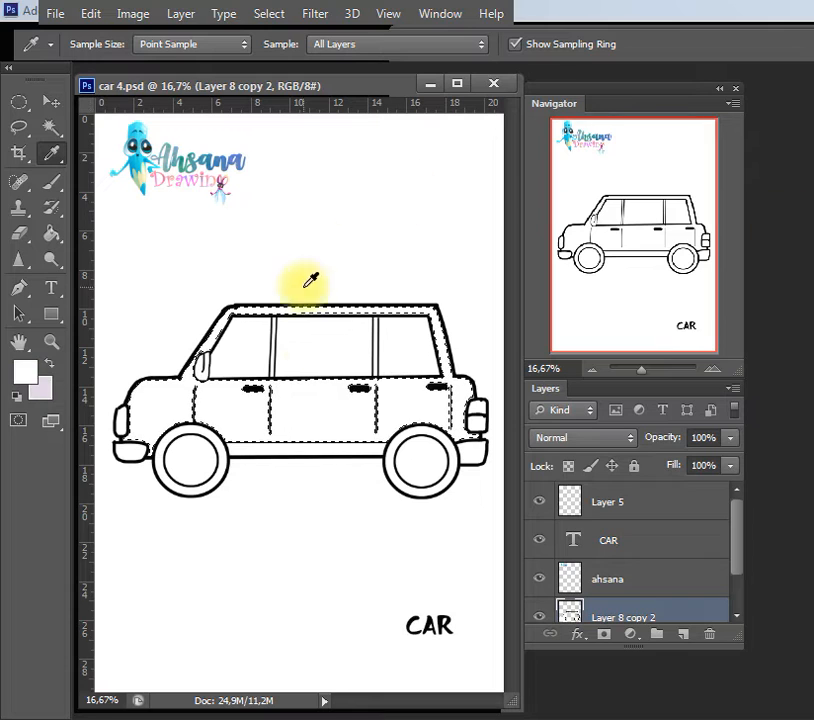
{"action": "key", "text": "ctrl+BackSpace"}
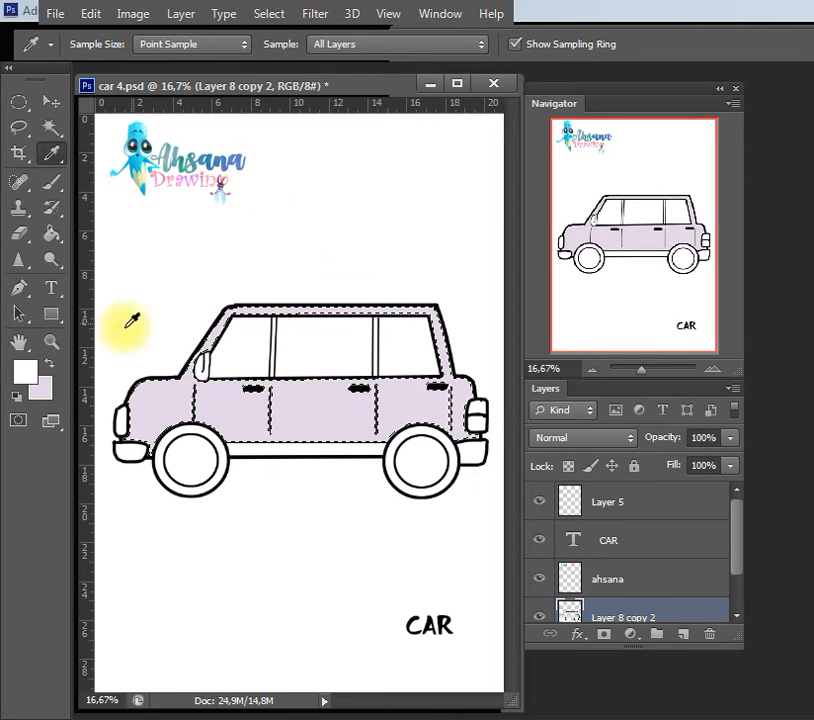
{"action": "left_click", "coordinate": [38, 387]}
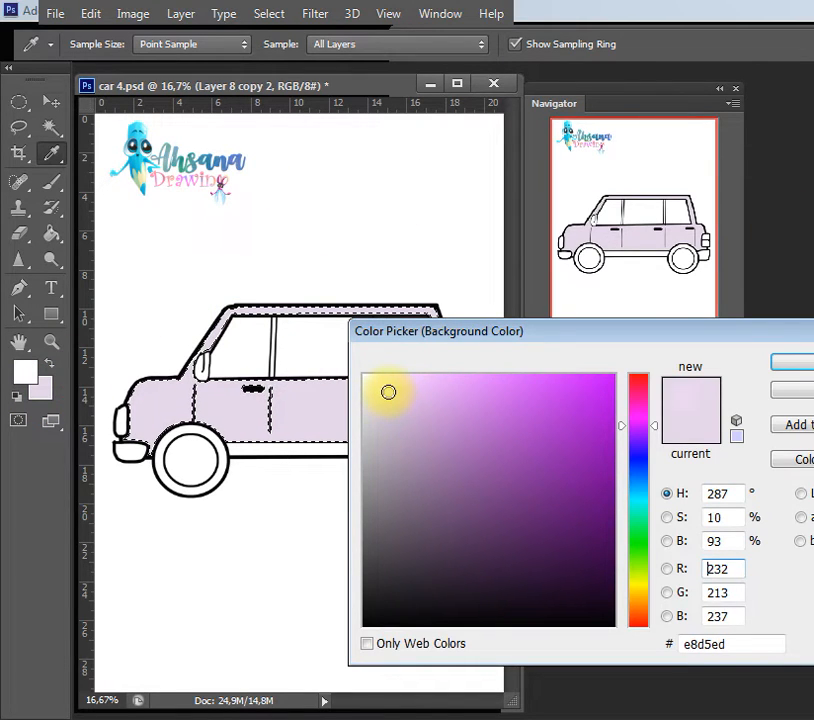
{"action": "left_click", "coordinate": [792, 362]}
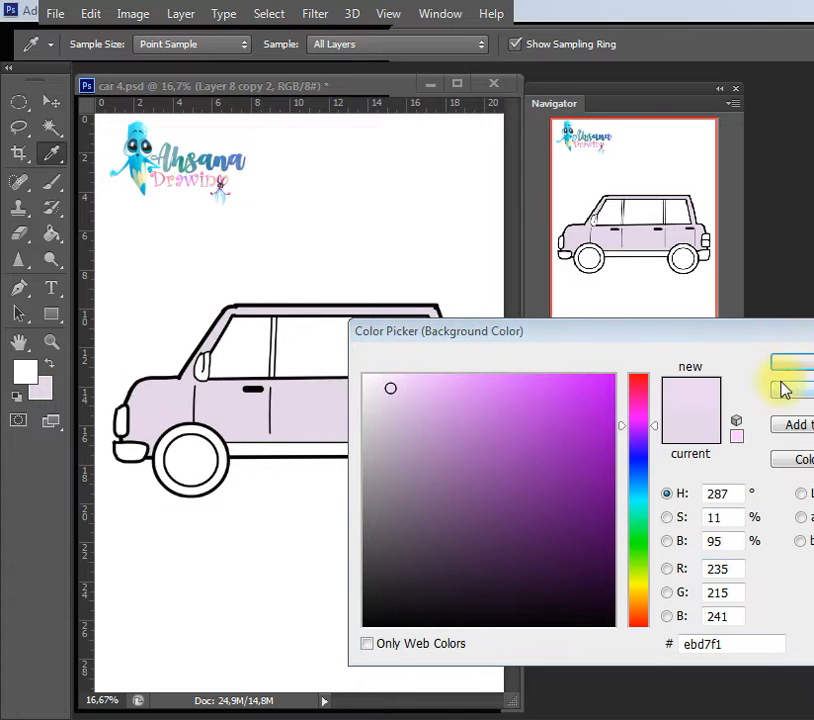
{"action": "left_click", "coordinate": [792, 360]}
{"action": "left_click", "coordinate": [790, 362]}
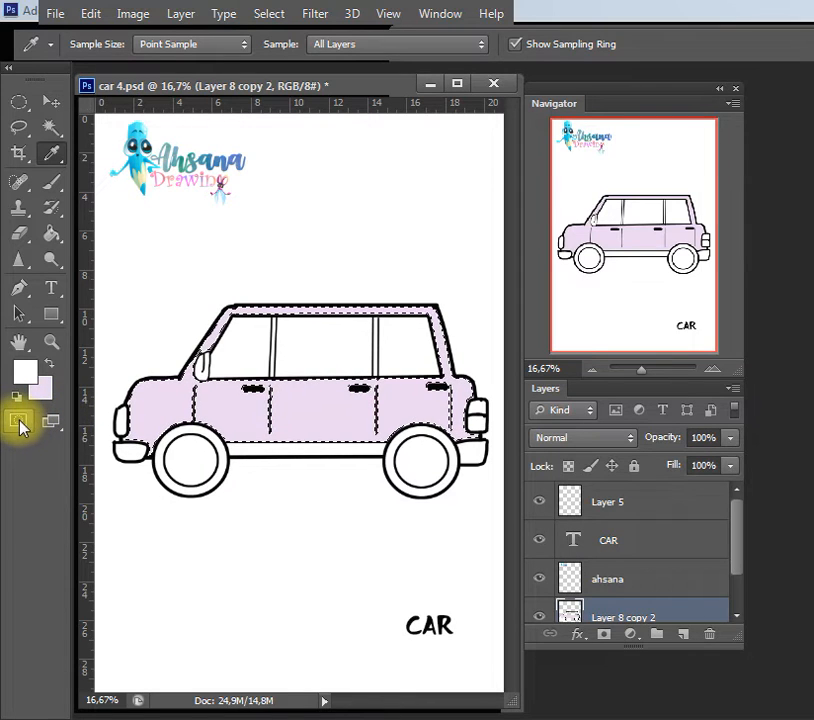
{"action": "key", "text": "ctrl+d"}
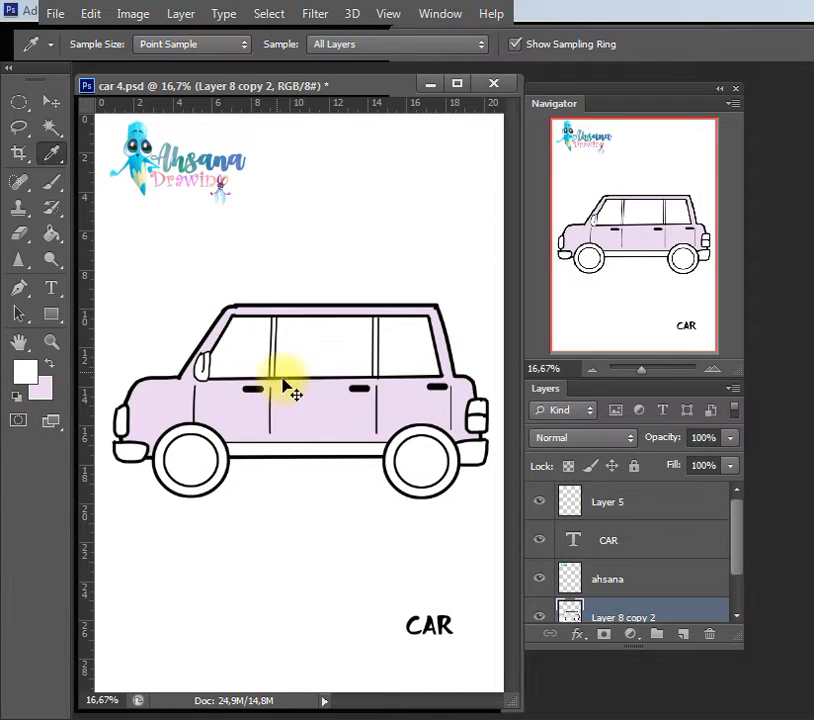
Fill the strip along the lower body between the wheels and both window pillars with purple #d3a9de.
{"action": "key", "text": "w"}
{"action": "left_click", "coordinate": [267, 449]}
{"action": "left_click", "coordinate": [40, 388]}
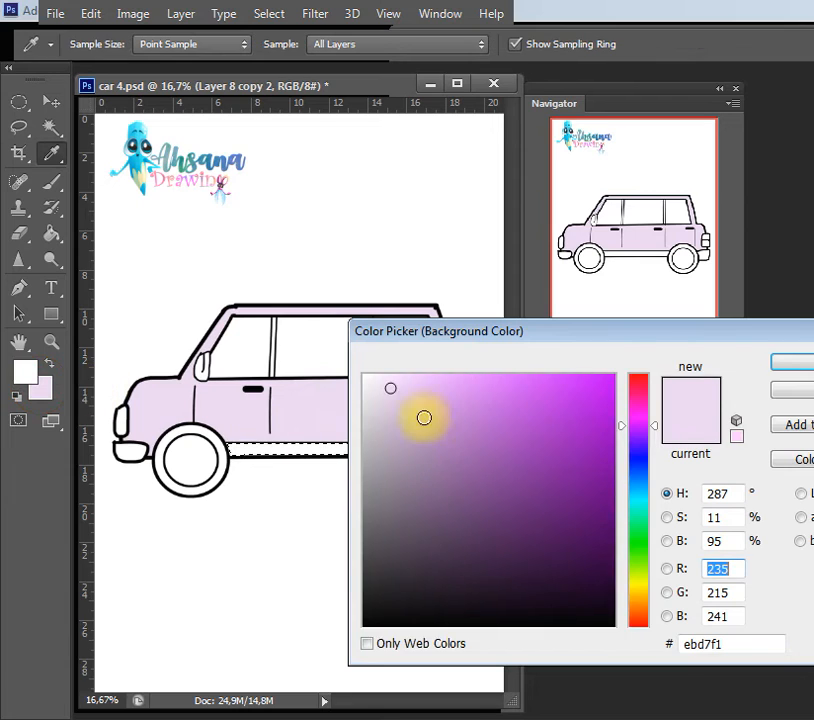
{"action": "left_click_drag", "start_coordinate": [424, 417], "coordinate": [423, 407]}
{"action": "left_click", "coordinate": [785, 362]}
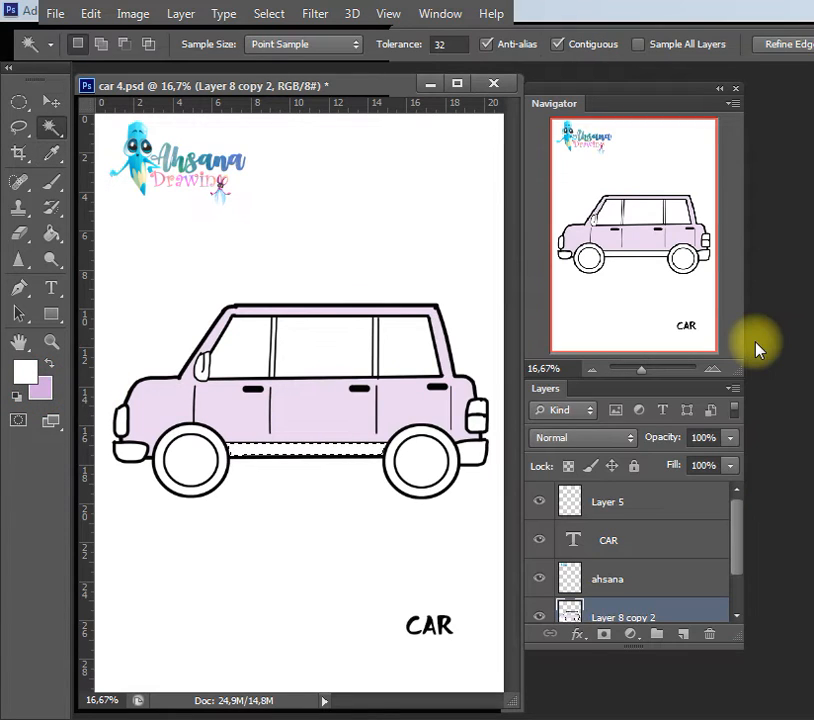
{"action": "key", "text": "ctrl+BackSpace"}
{"action": "key", "text": "ctrl+d"}
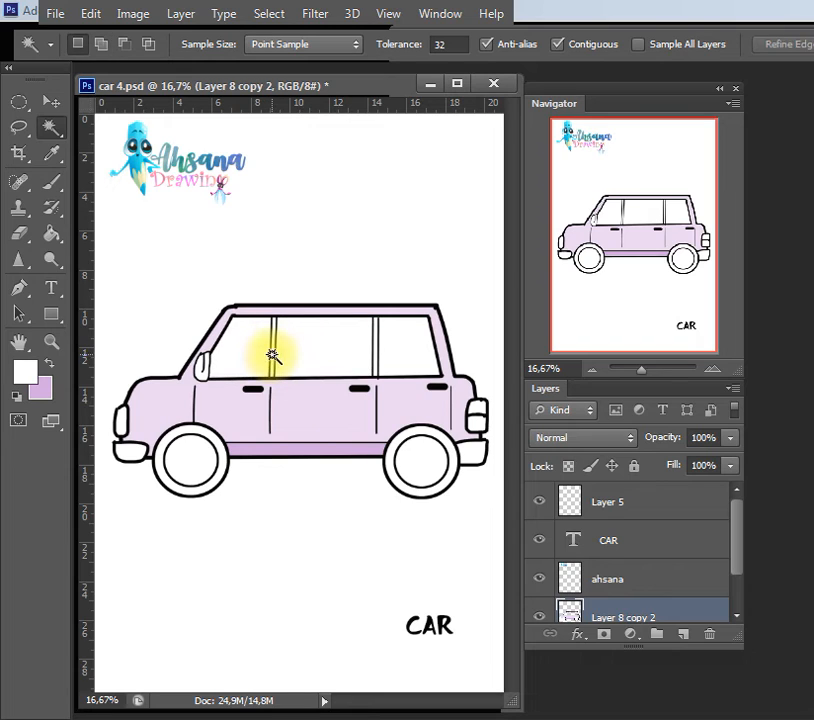
{"action": "key", "text": "i"}
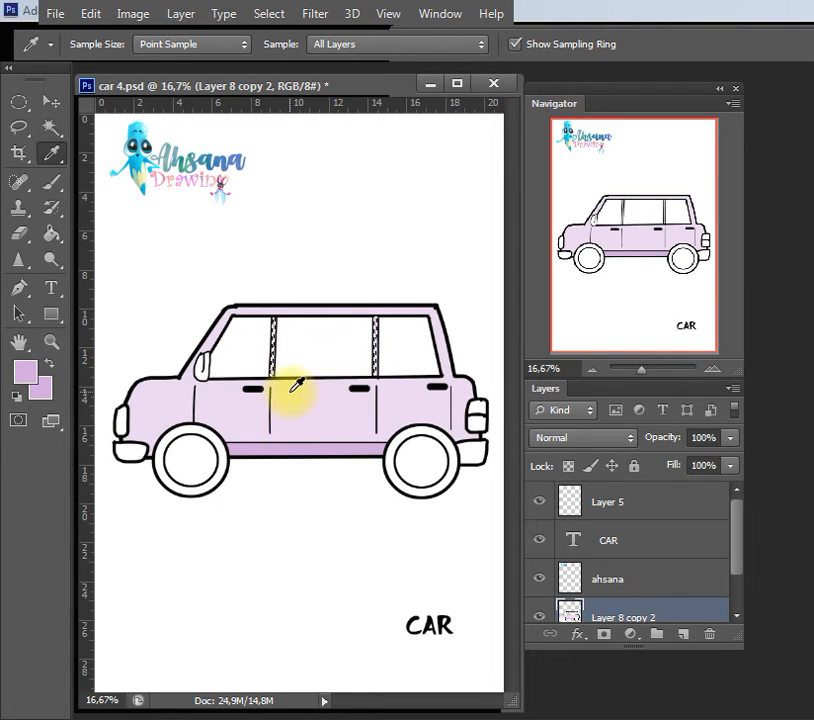
Select the three window panes and fill them with light blue #c2e4ff.
{"action": "key", "text": "w"}
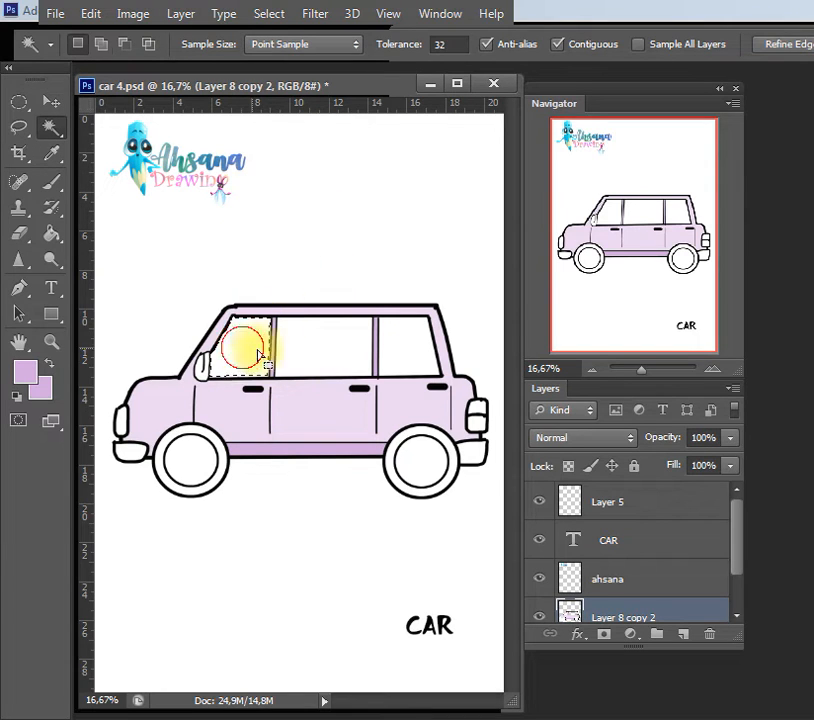
{"action": "left_click", "coordinate": [42, 388]}
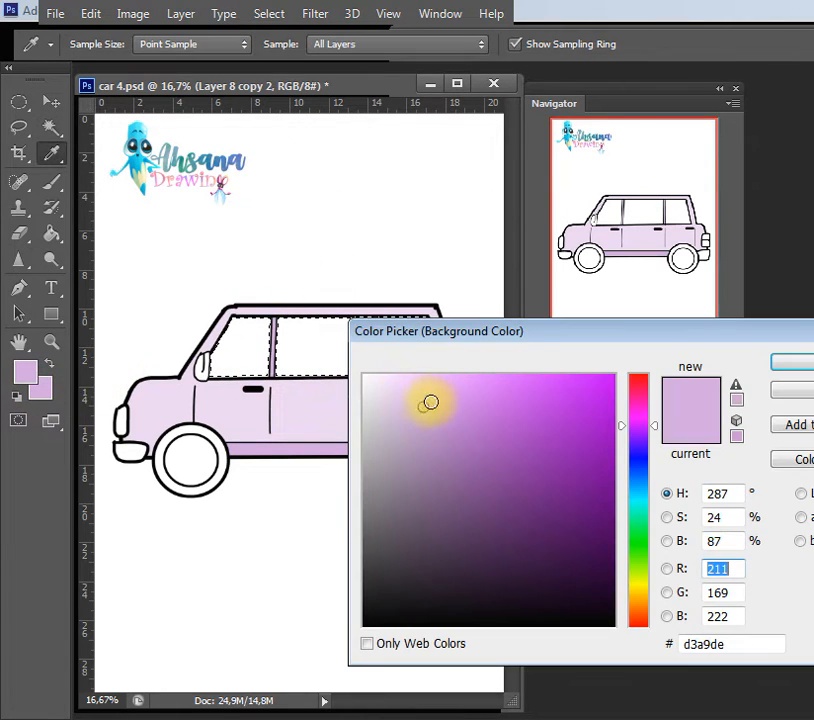
{"action": "left_click_drag", "start_coordinate": [636, 504], "coordinate": [637, 482]}
{"action": "left_click", "coordinate": [423, 375]}
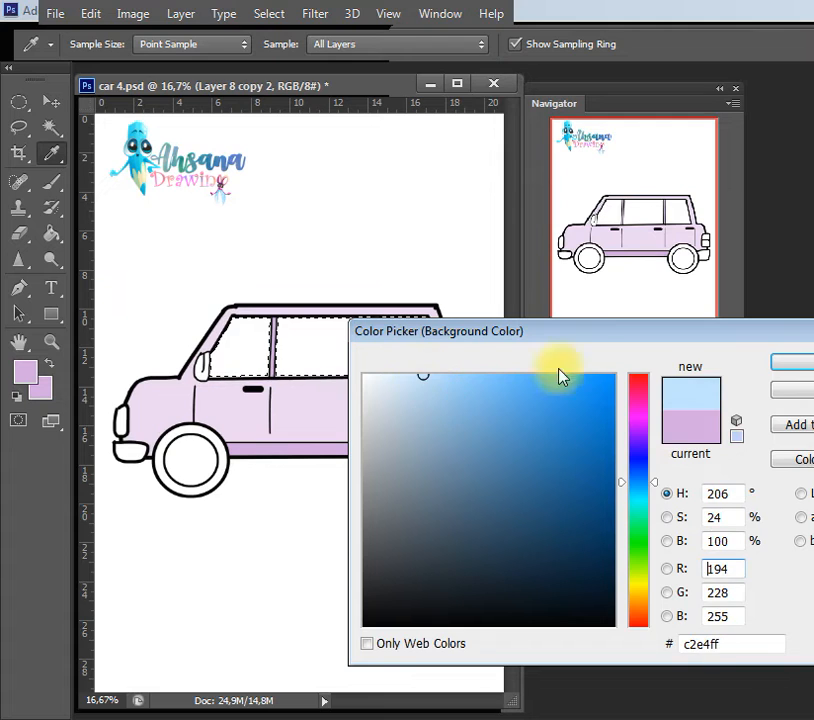
{"action": "left_click", "coordinate": [785, 366]}
{"action": "key", "text": "ctrl+BackSpace"}
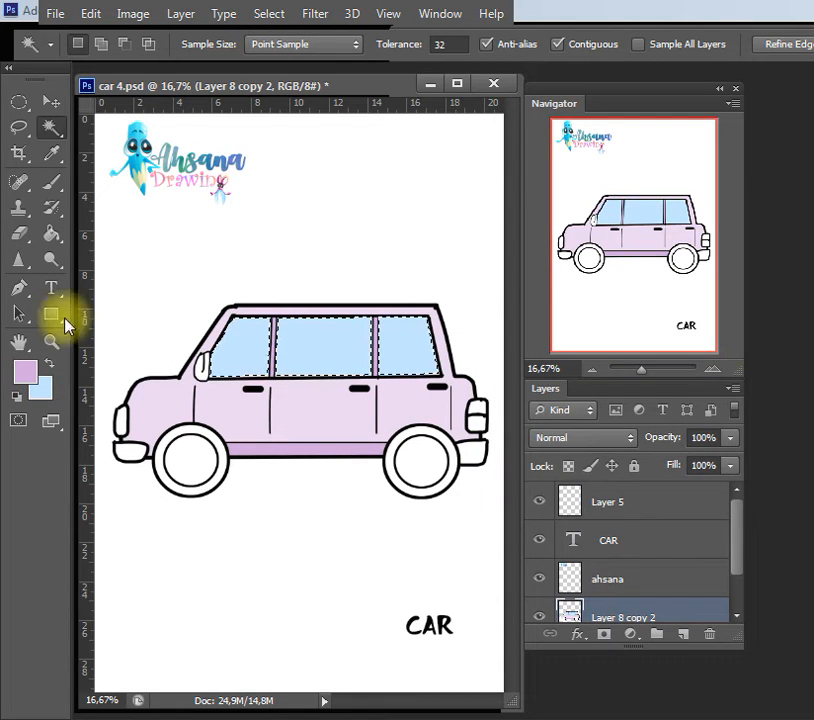
Paint pale blue #eff8ff highlights on the front and rear window panes with a 100 px brush, undo the excess stroke and clear the selection.
{"action": "key", "text": "x"}
{"action": "left_click", "coordinate": [24, 369]}
{"action": "left_click", "coordinate": [399, 370]}
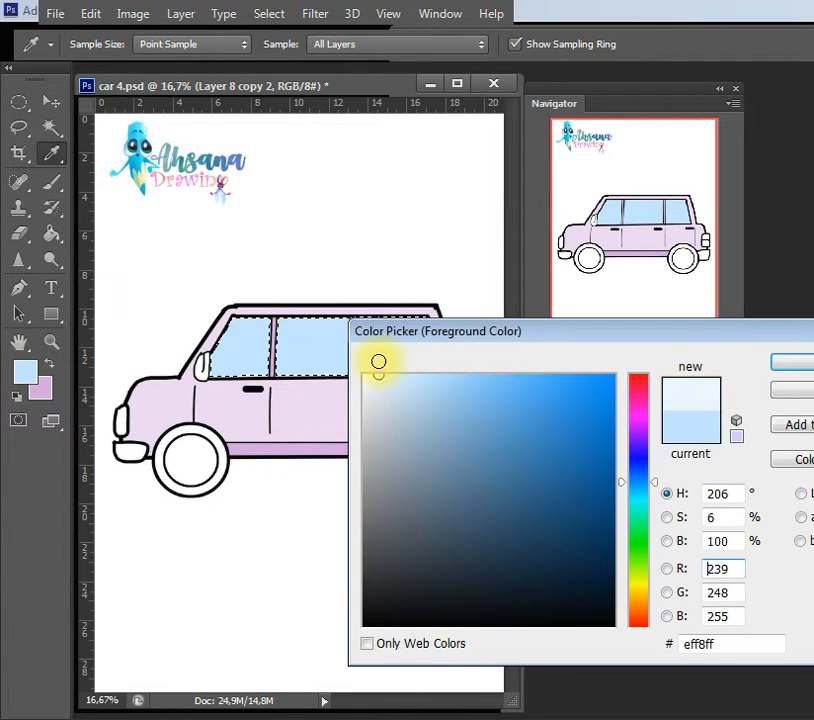
{"action": "left_click", "coordinate": [793, 366]}
{"action": "key", "text": "b"}
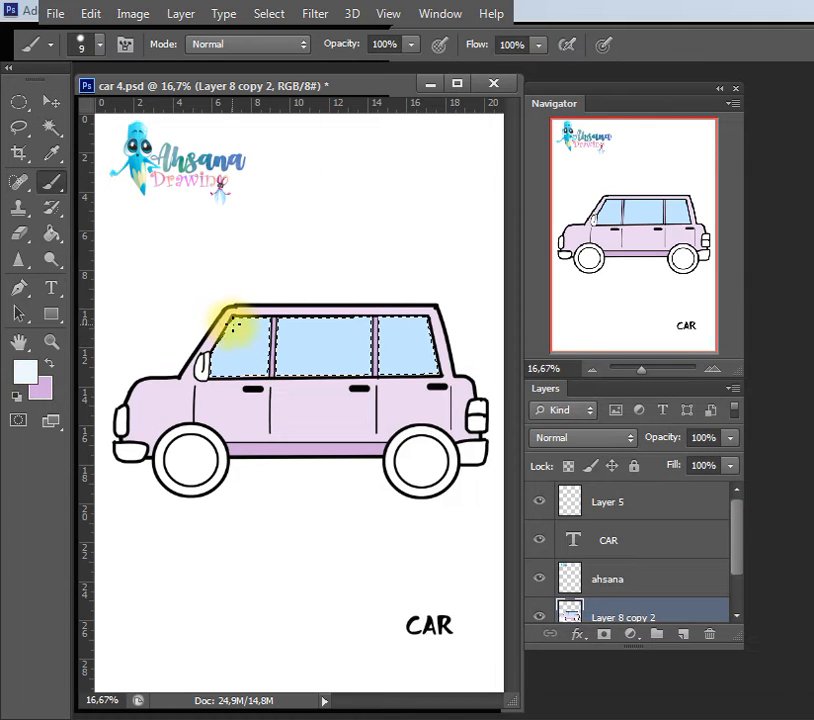
{"action": "left_click", "coordinate": [469, 324], "text": "shift"}
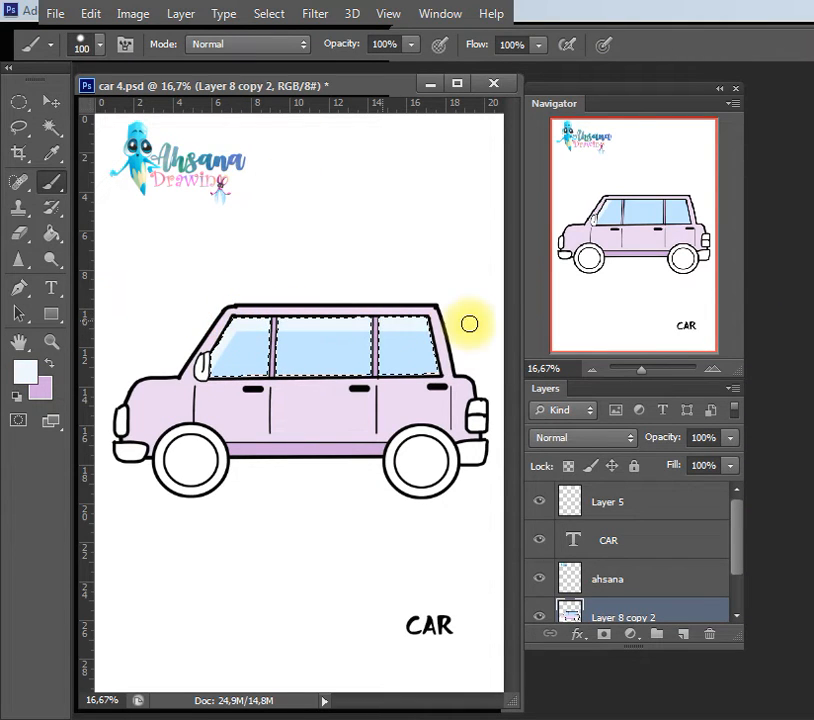
{"action": "key", "text": "ctrl+z"}
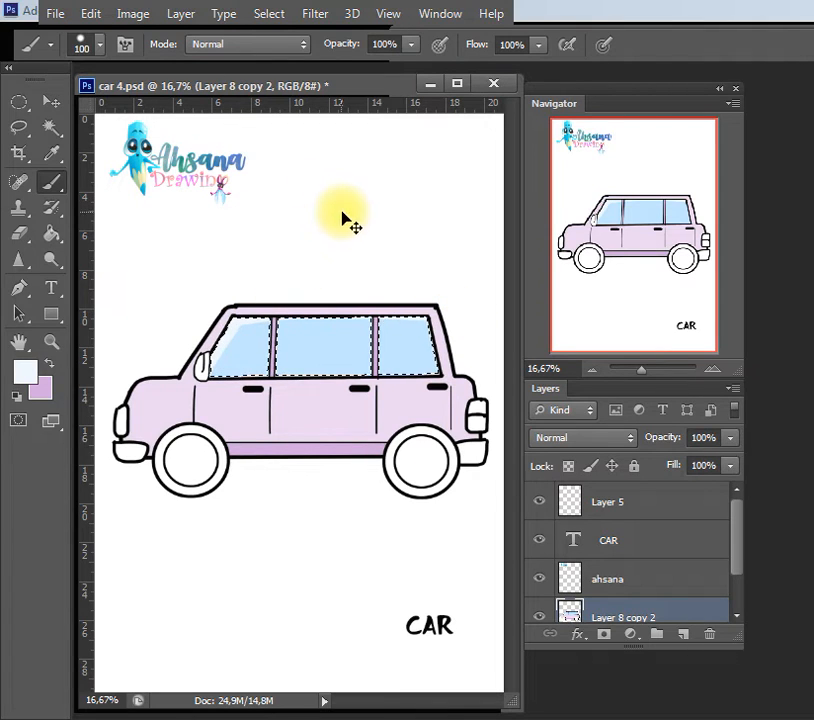
{"action": "key", "text": "w"}
{"action": "key", "text": "ctrl+d"}
Select the car's lilac body, paint a paler lilac highlight along its hood, roof and rear edges with a 100 px brush, and clear the selection.
{"action": "left_click", "coordinate": [172, 401]}
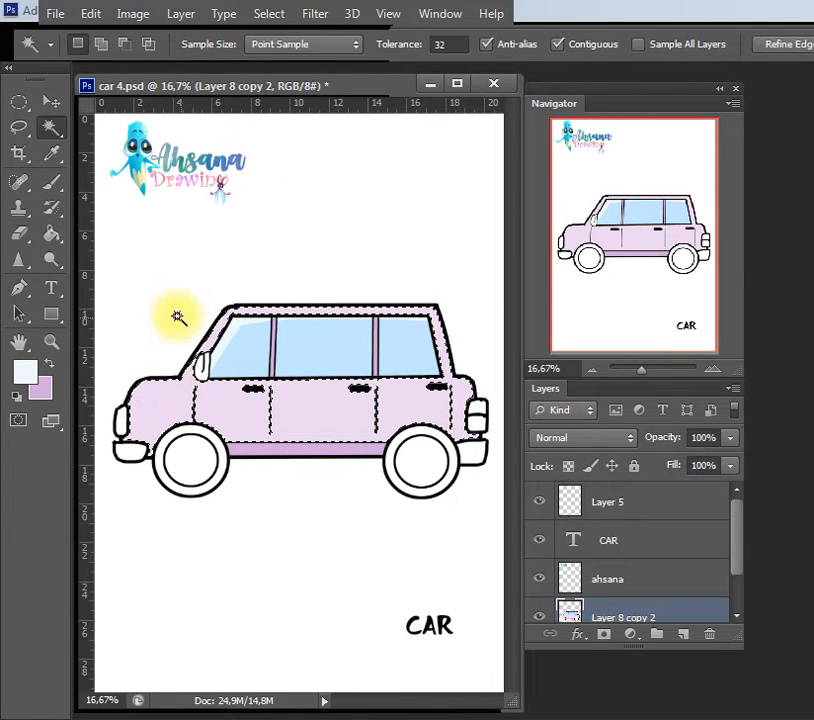
{"action": "left_click", "coordinate": [26, 372]}
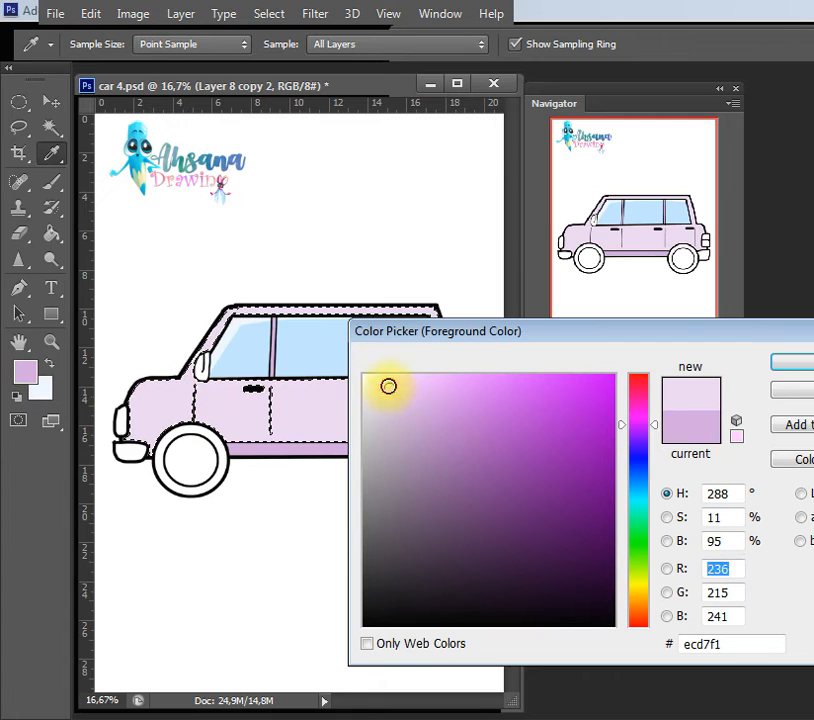
{"action": "left_click", "coordinate": [375, 374]}
{"action": "left_click", "coordinate": [798, 368]}
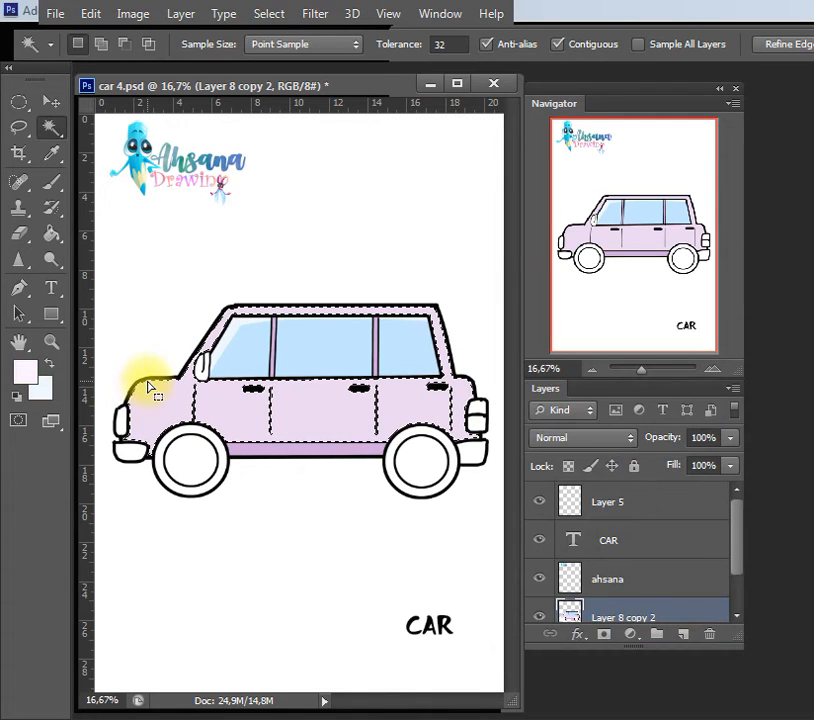
{"action": "key", "text": "b"}
{"action": "mouse_move", "coordinate": [121, 420]}
{"action": "left_mouse_down"}
{"action": "mouse_move", "coordinate": [156, 372]}
{"action": "mouse_move", "coordinate": [136, 382]}
{"action": "mouse_move", "coordinate": [187, 367]}
{"action": "mouse_move", "coordinate": [175, 369]}
{"action": "mouse_move", "coordinate": [228, 310]}
{"action": "mouse_move", "coordinate": [261, 299]}
{"action": "mouse_move", "coordinate": [235, 304]}
{"action": "mouse_move", "coordinate": [498, 308]}
{"action": "left_mouse_up"}
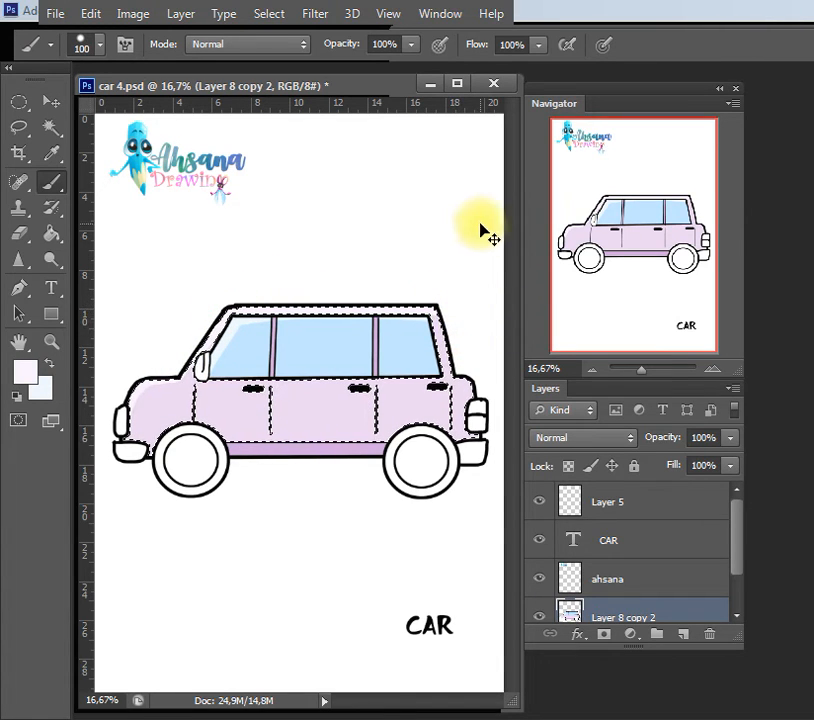
{"action": "key", "text": "w"}
{"action": "key", "text": "ctrl+d"}
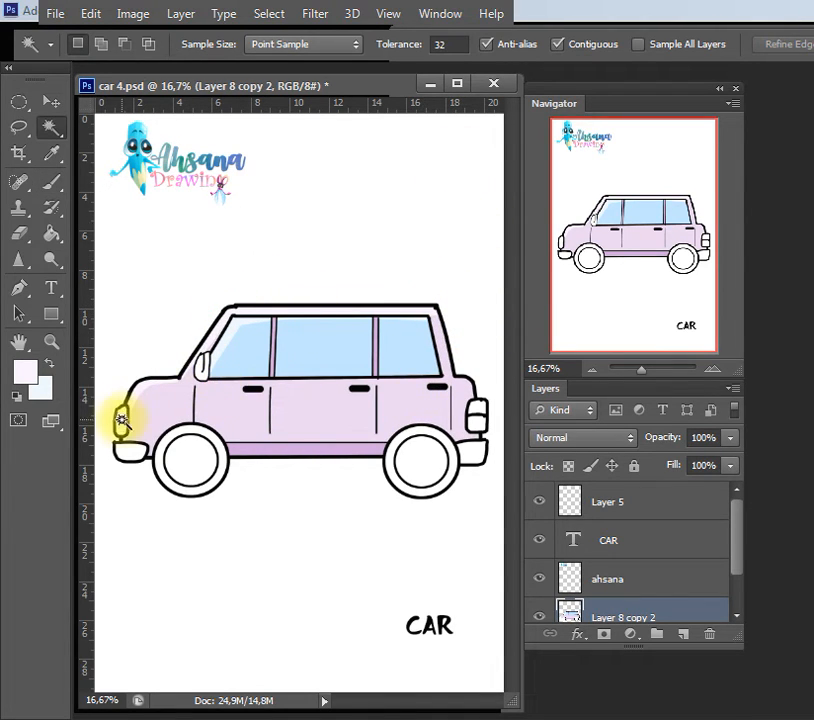
Fill the headlight at the car's front with golden yellow.
{"action": "left_click", "coordinate": [40, 388]}
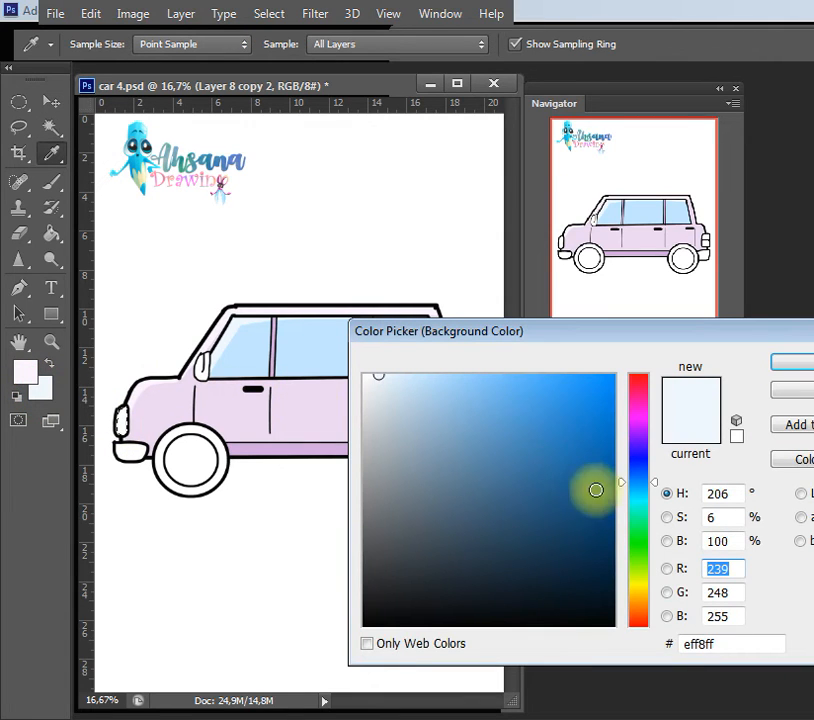
{"action": "left_click", "coordinate": [638, 592]}
{"action": "left_click", "coordinate": [550, 376]}
{"action": "left_click", "coordinate": [795, 363]}
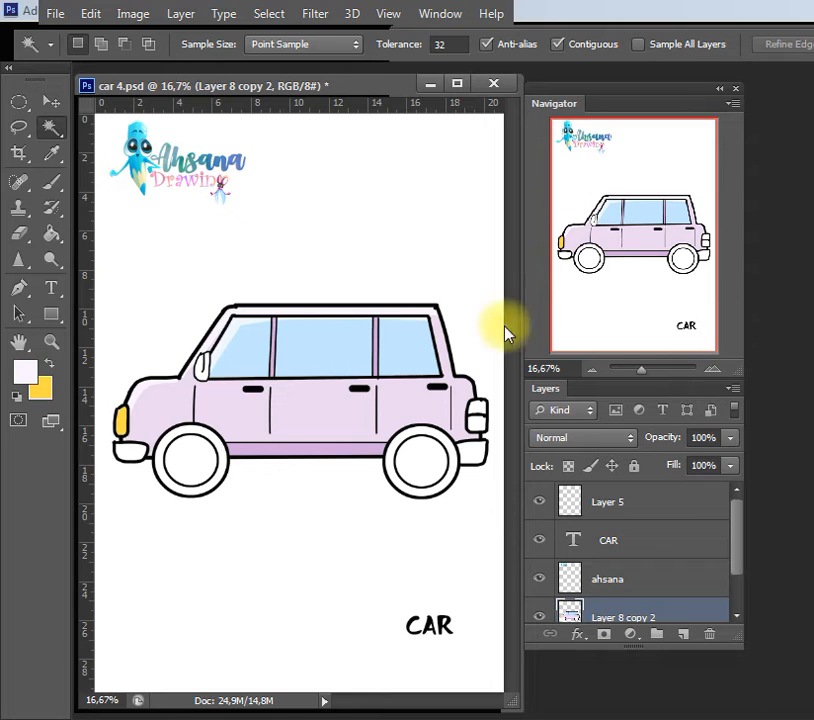
Fill the upper section of the tail light with red #ef1c1c.
{"action": "left_click", "coordinate": [40, 388]}
{"action": "left_click", "coordinate": [645, 609]}
{"action": "left_click_drag", "start_coordinate": [555, 398], "coordinate": [613, 484]}
{"action": "left_click_drag", "start_coordinate": [641, 390], "coordinate": [641, 373]}
{"action": "left_click_drag", "start_coordinate": [588, 443], "coordinate": [585, 390]}
{"action": "left_click", "coordinate": [775, 372]}
{"action": "key", "text": "ctrl+BackSpace"}
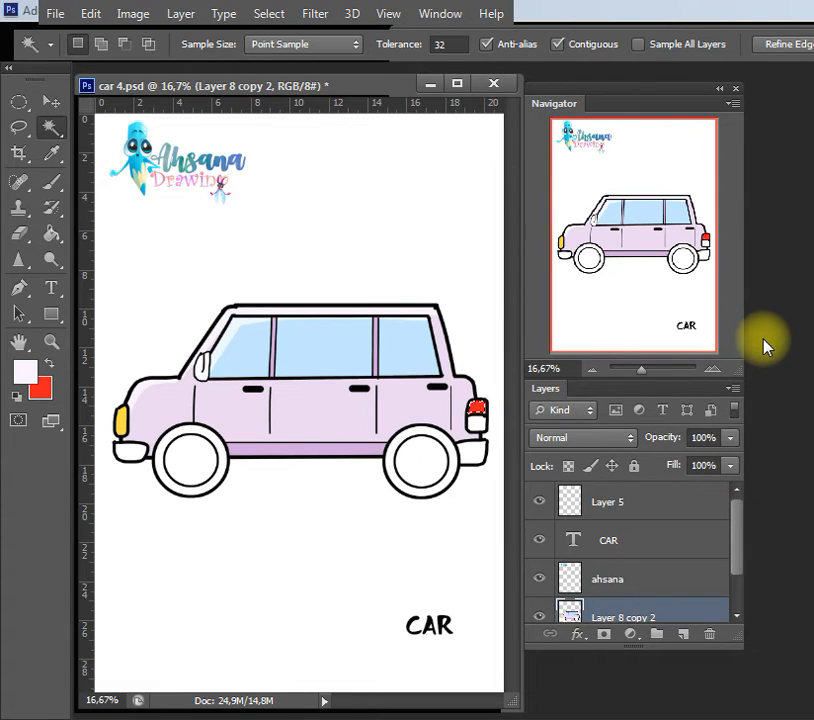
Select the lower section of the tail light and fill it with yellow #ffea37.
{"action": "left_click", "coordinate": [478, 427]}
{"action": "left_click", "coordinate": [42, 389]}
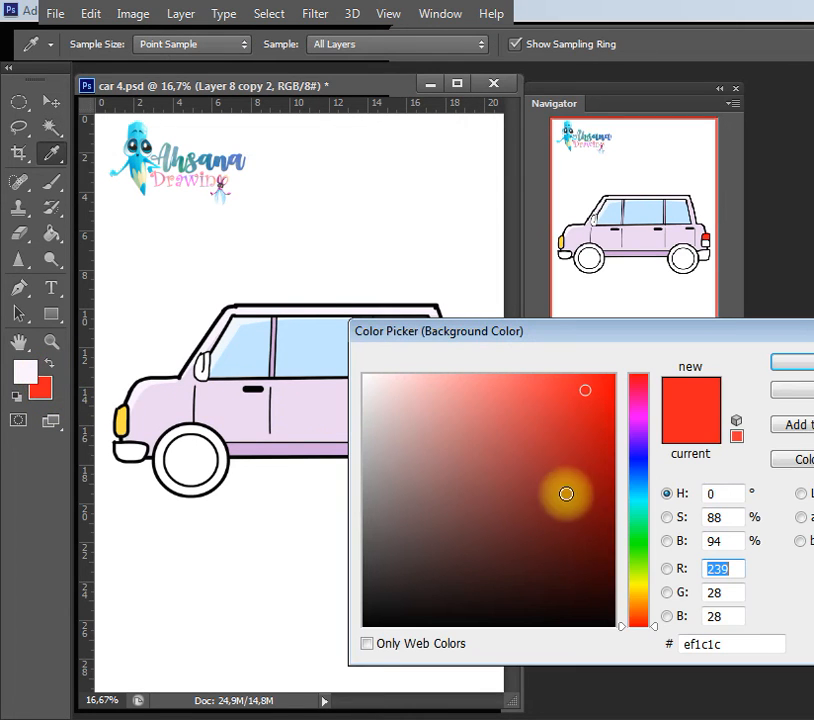
{"action": "left_click", "coordinate": [648, 590]}
{"action": "left_click", "coordinate": [558, 373]}
{"action": "left_click", "coordinate": [789, 360]}
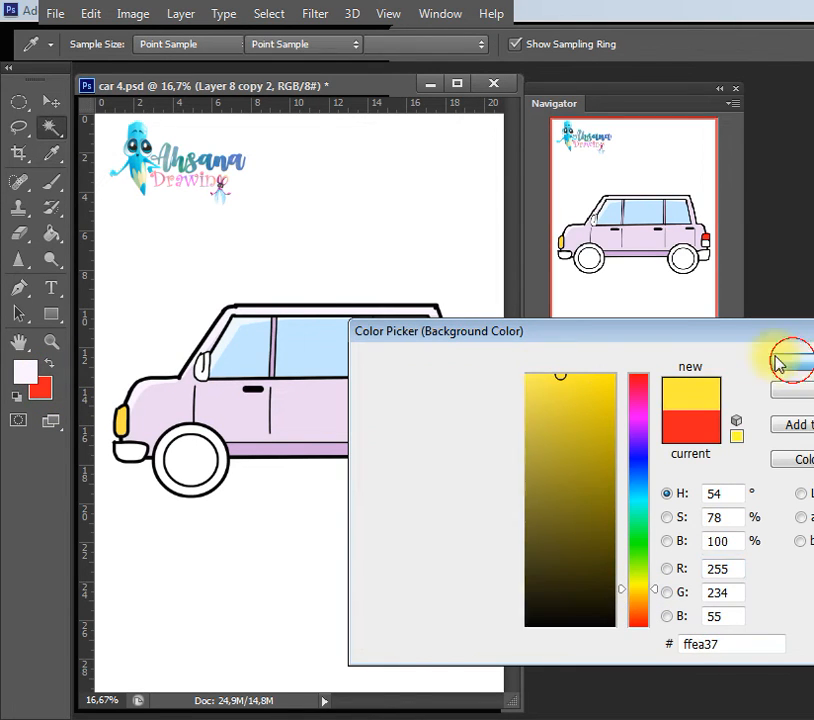
{"action": "key", "text": "ctrl+BackSpace"}
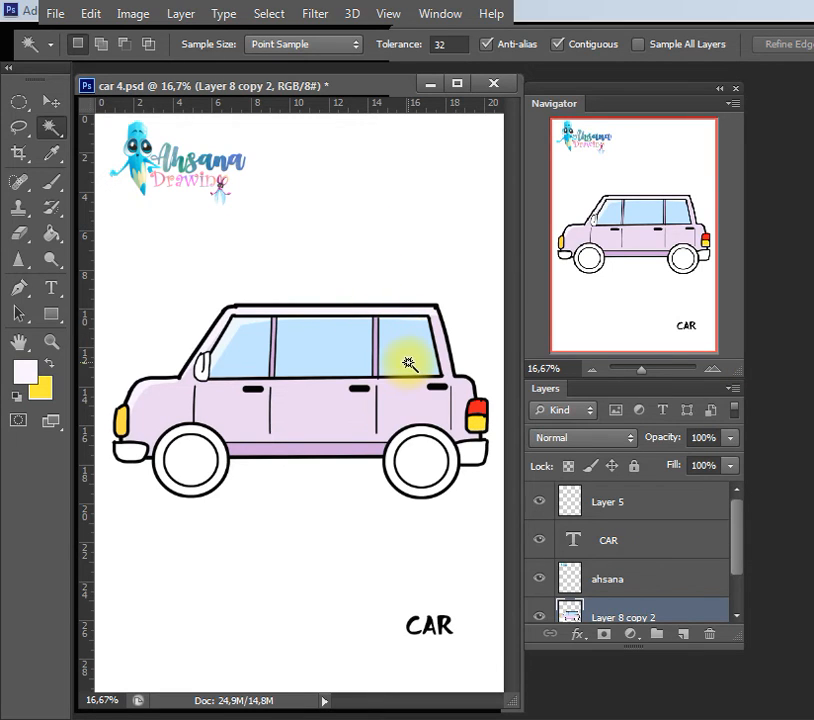
Select the tyre rings of both wheels, fill them with near-black #151515 and clear the selection.
{"action": "left_click", "coordinate": [198, 430]}
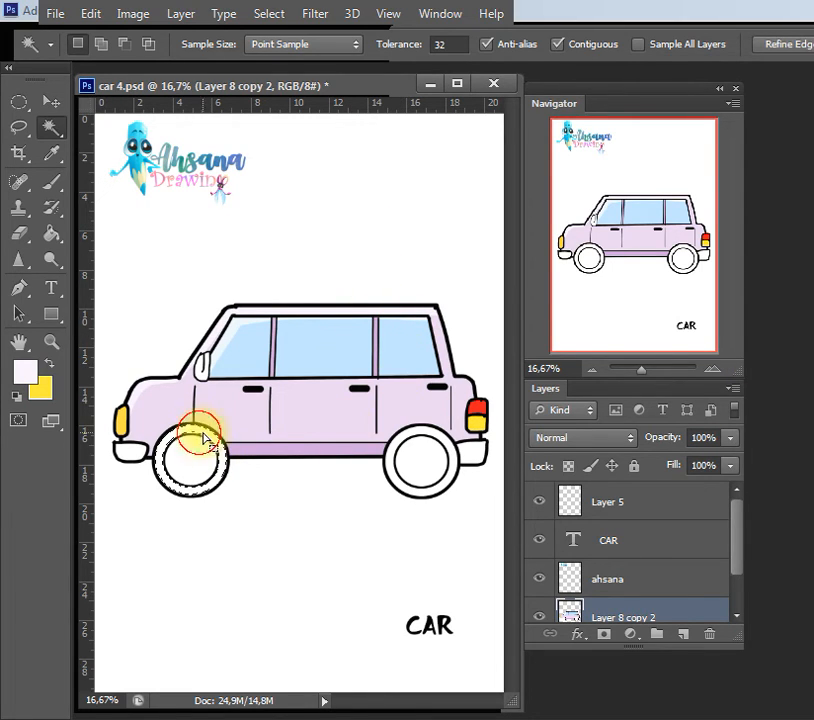
{"action": "left_click", "coordinate": [40, 389]}
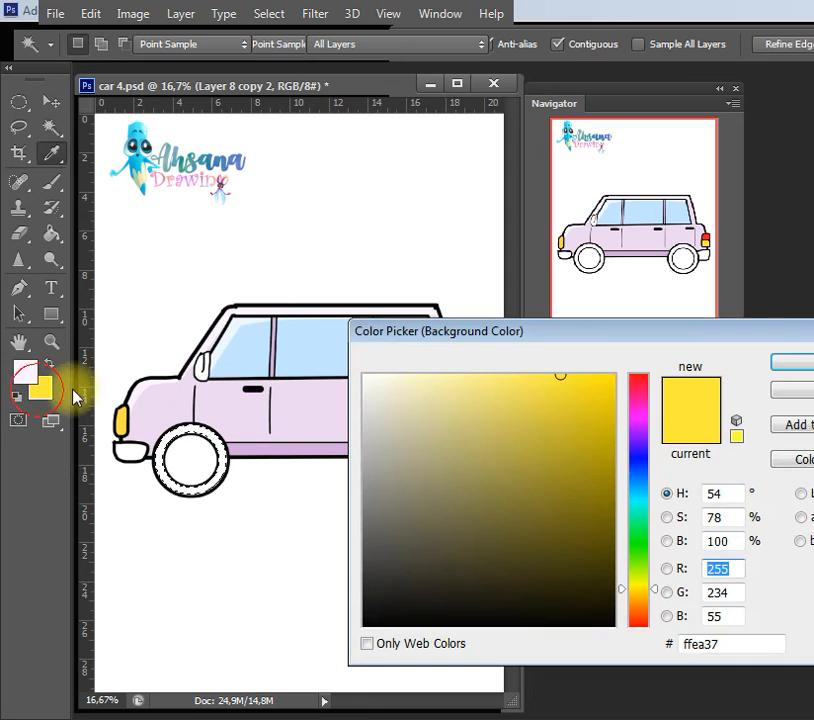
{"action": "left_click_drag", "start_coordinate": [423, 551], "coordinate": [363, 606]}
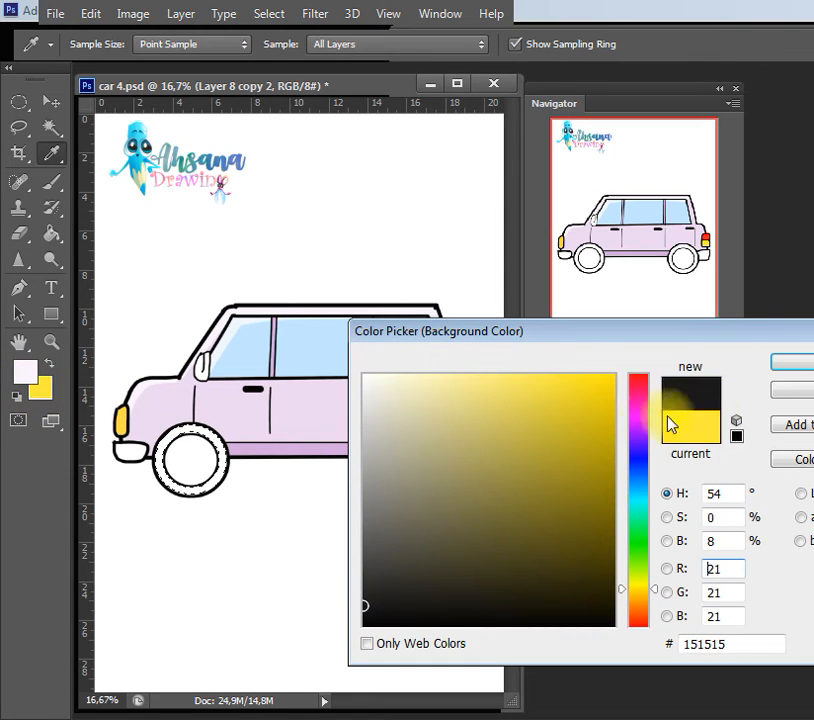
{"action": "left_click", "coordinate": [795, 364]}
{"action": "key", "text": "w"}
{"action": "key", "text": "ctrl+BackSpace"}
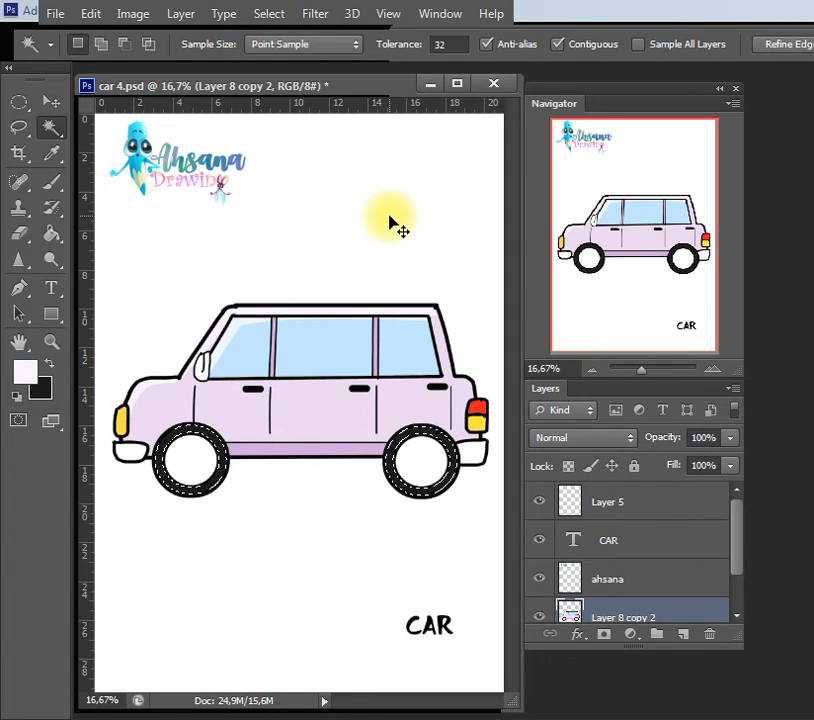
{"action": "key", "text": "ctrl+d"}
Sample the purple of the lower body strip and paint a round hub in the centre of each wheel with a 200 px brush.
{"action": "key", "text": "i"}
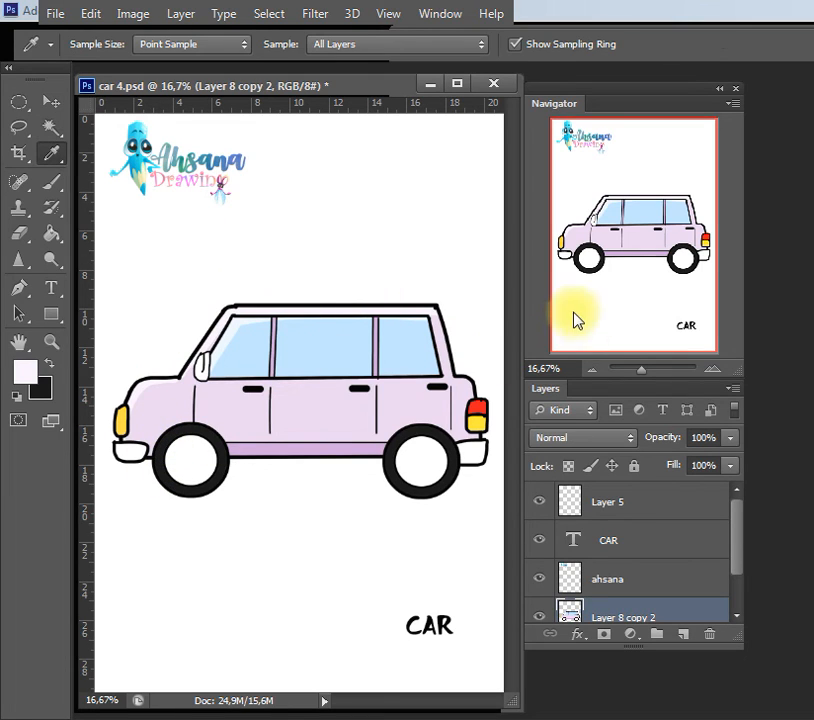
{"action": "left_click", "coordinate": [270, 438]}
{"action": "key", "text": "b"}
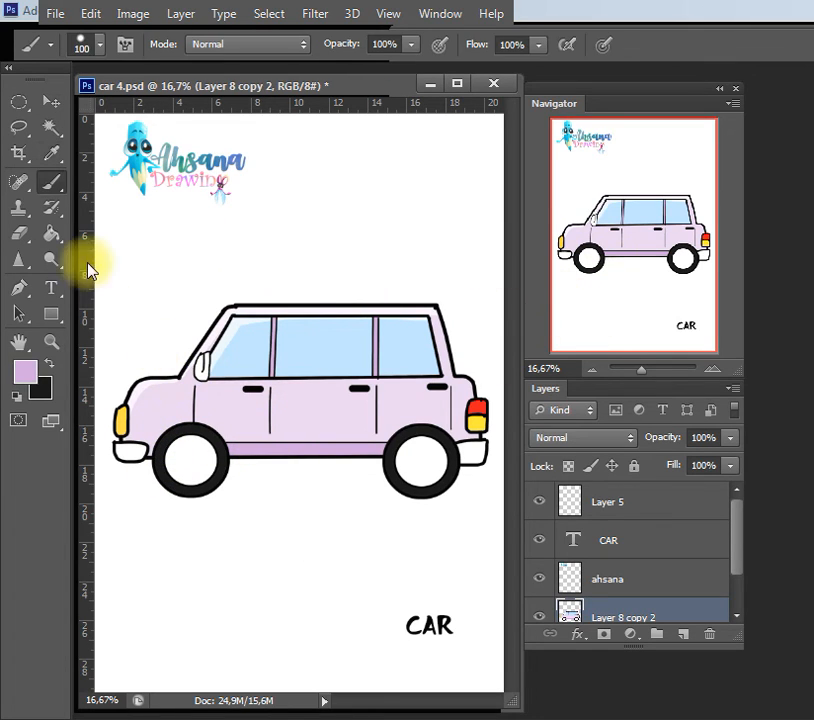
{"action": "left_click", "coordinate": [190, 458]}
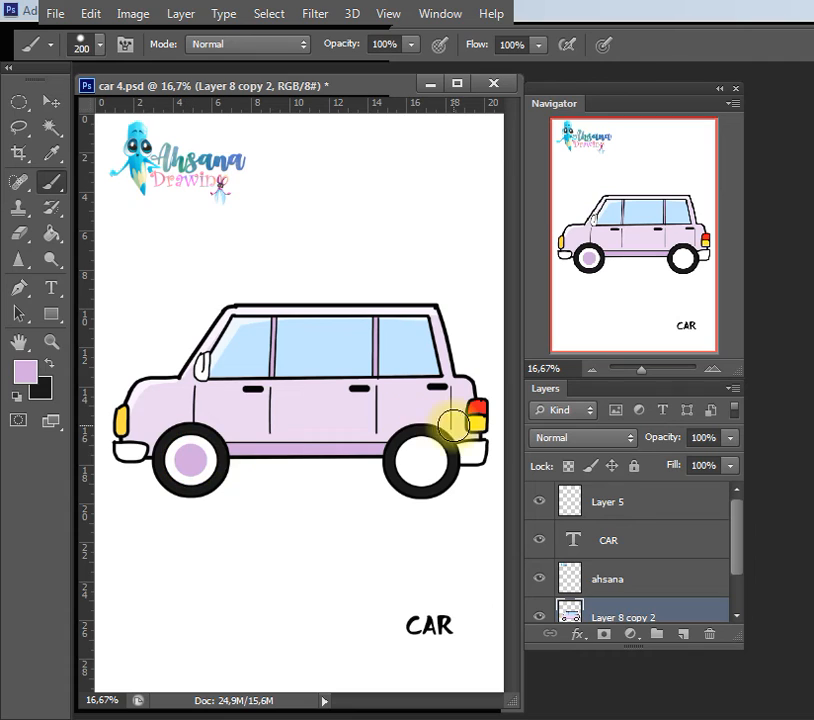
{"action": "left_click", "coordinate": [420, 458]}
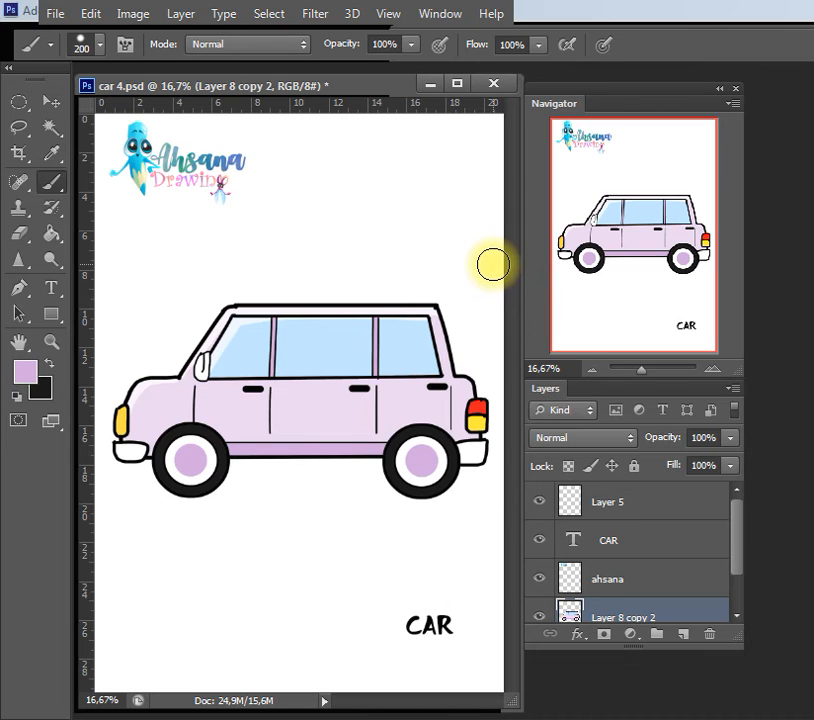
Select the side mirror, fill it with purple #d3a9de and clear the selection.
{"action": "key", "text": "w"}
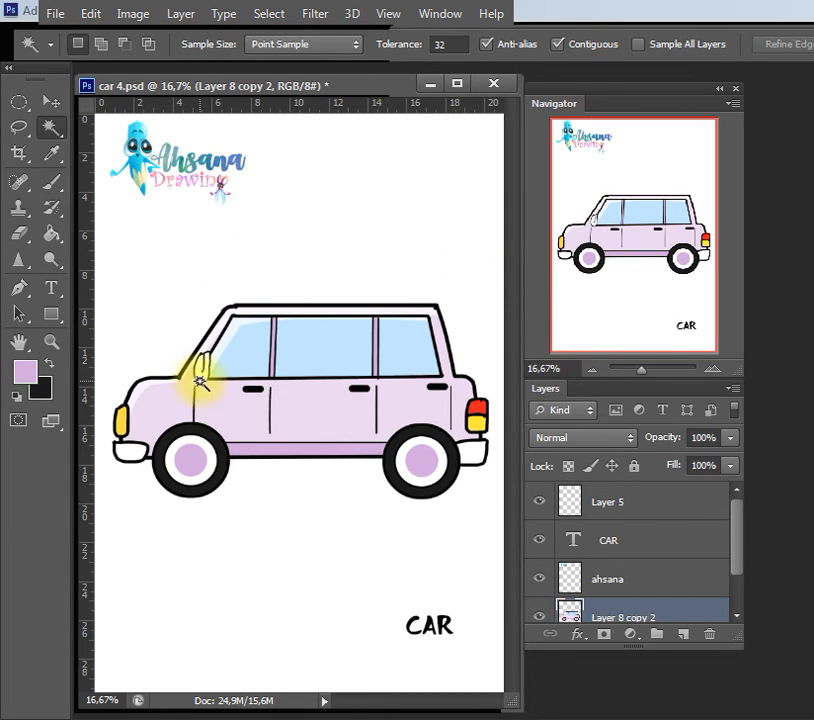
{"action": "left_click", "coordinate": [201, 366]}
{"action": "left_click", "coordinate": [26, 372]}
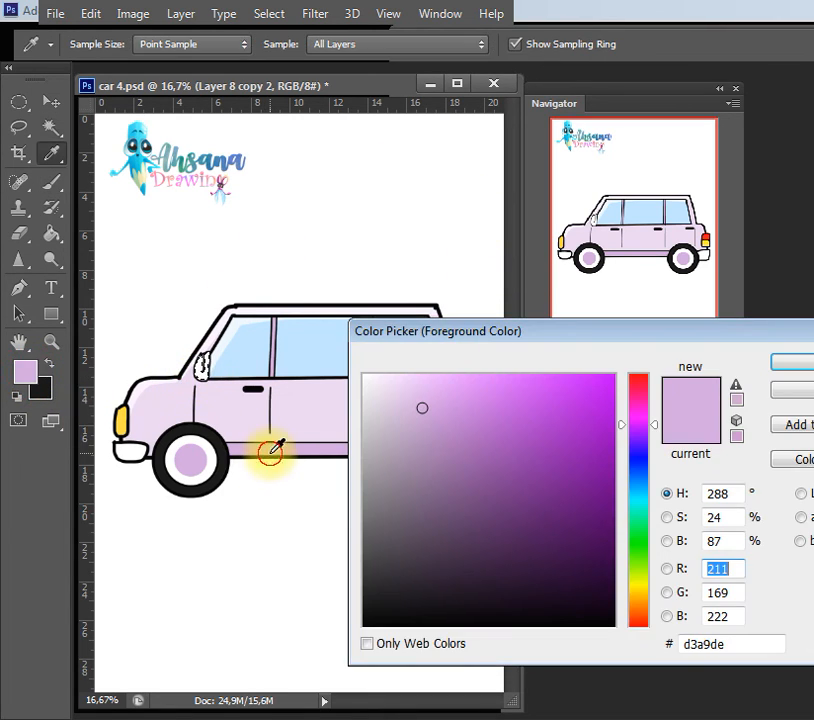
{"action": "left_click", "coordinate": [785, 362]}
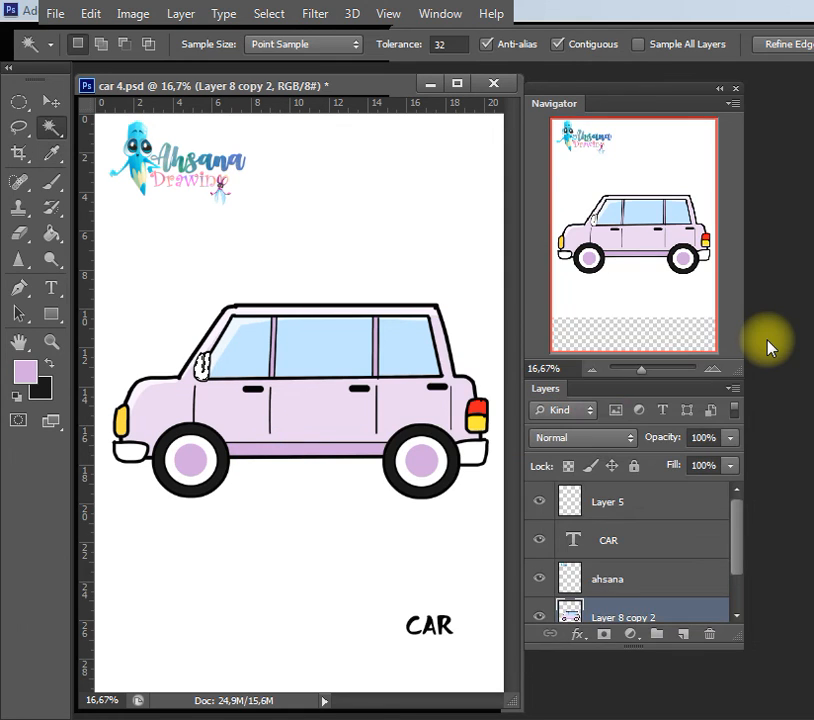
{"action": "key", "text": "alt+BackSpace"}
{"action": "key", "text": "ctrl+d"}
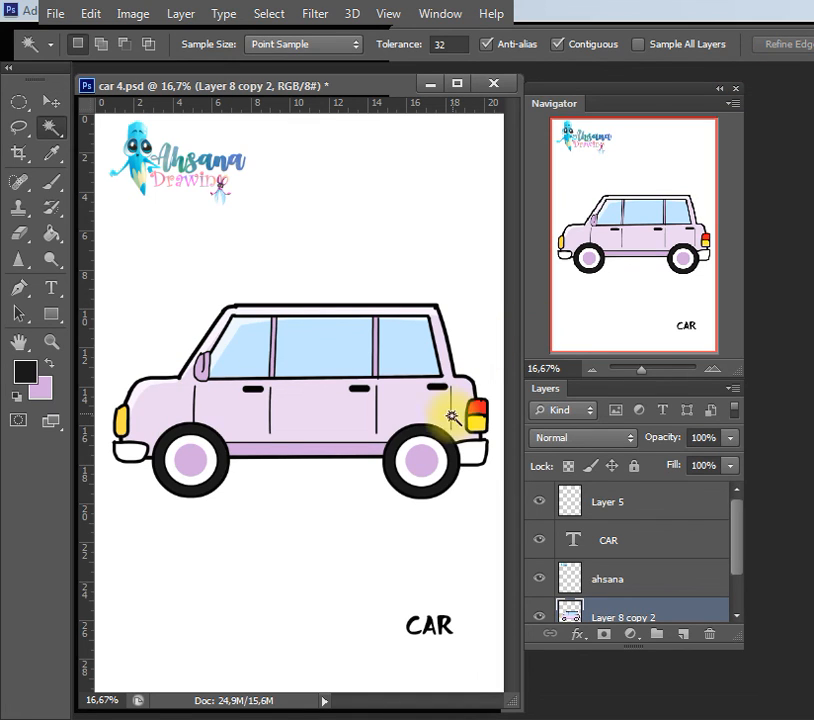
Select the front and rear bumpers and shade the part of each nearest the wheel in light grey with a 200 px brush.
{"action": "left_click", "coordinate": [124, 454]}
{"action": "left_click", "coordinate": [472, 456], "text": "shift"}
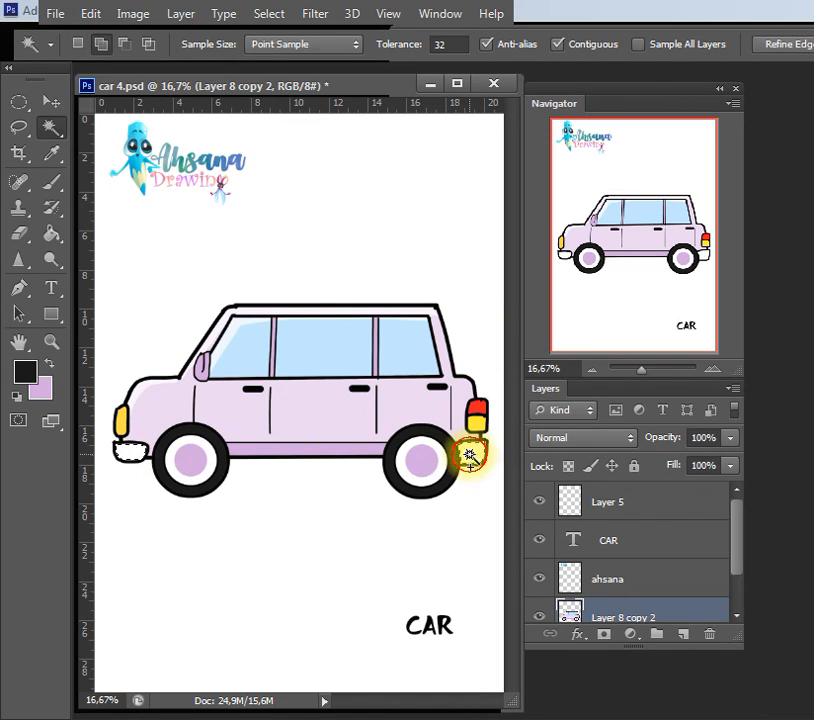
{"action": "left_click", "coordinate": [25, 371]}
{"action": "left_click", "coordinate": [136, 450]}
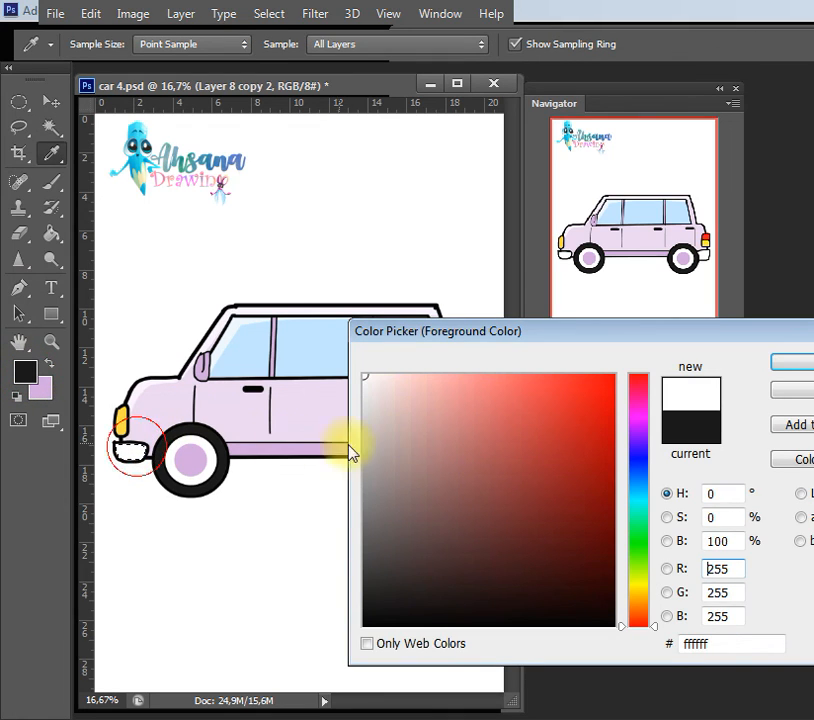
{"action": "left_click", "coordinate": [375, 408]}
{"action": "left_click_drag", "start_coordinate": [375, 408], "coordinate": [362, 417]}
{"action": "left_click", "coordinate": [790, 363]}
{"action": "left_click", "coordinate": [52, 182]}
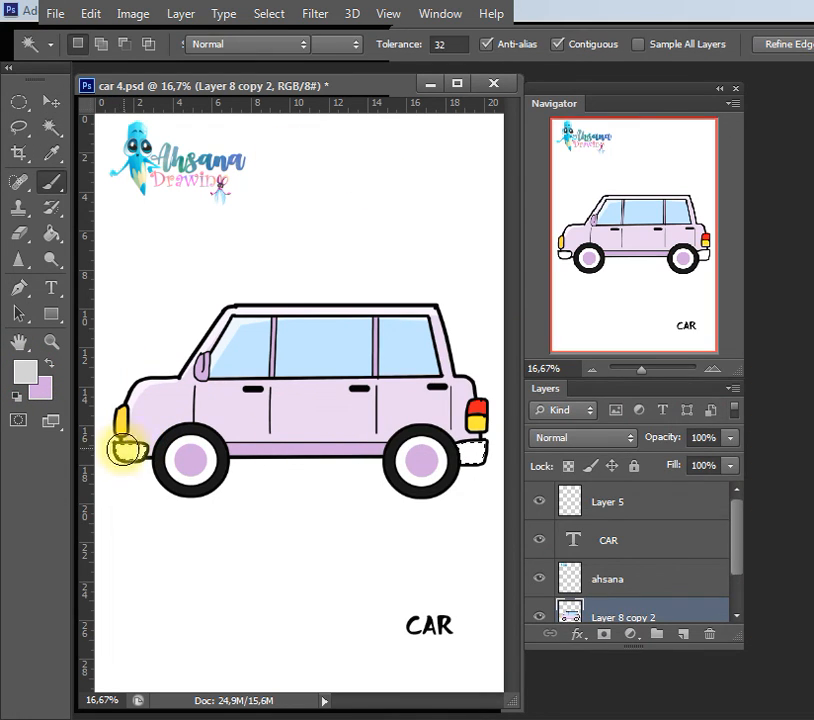
{"action": "left_click_drag", "start_coordinate": [141, 440], "coordinate": [138, 482]}
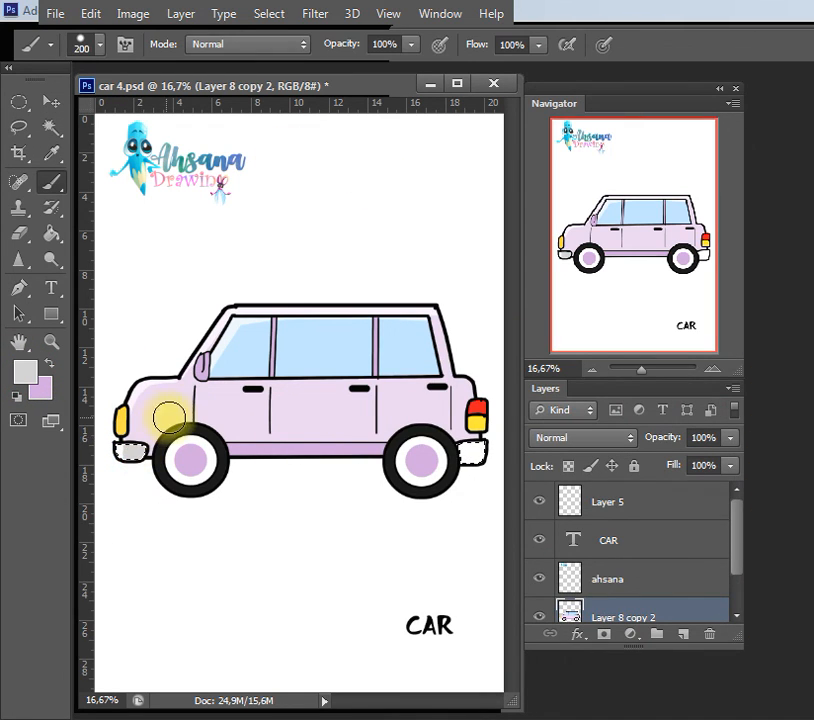
{"action": "left_click", "coordinate": [458, 458]}
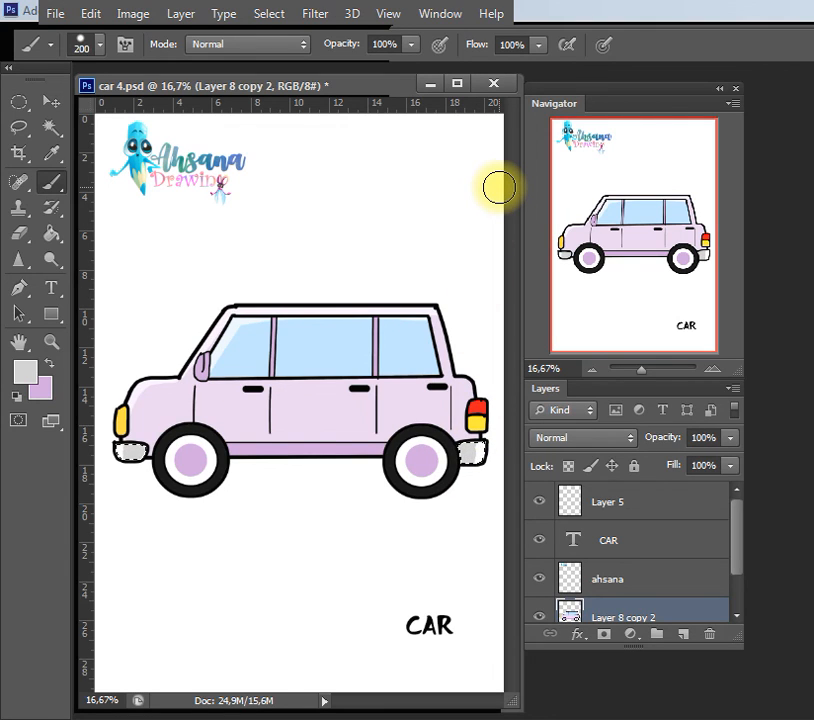